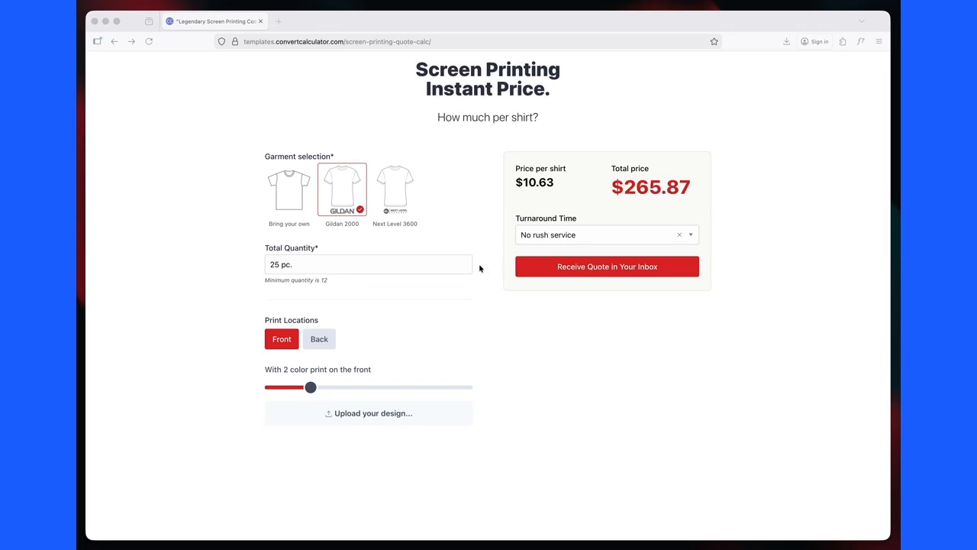
Select the "Bring your own" garment in the screen printing calculator and examine the price per shirt and total price
left_click(287, 196)
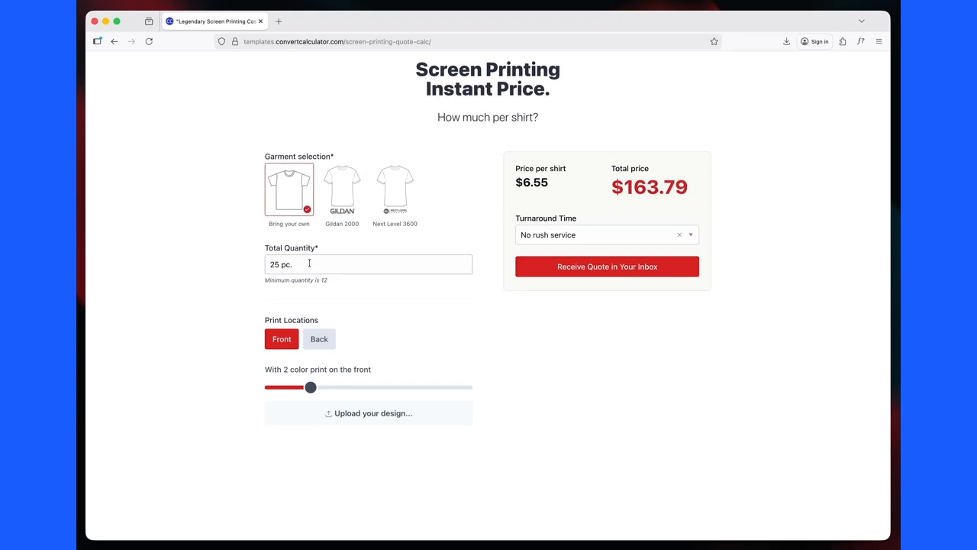
mouse_move(321, 388)
left_mouse_down()
mouse_move(380, 393)
mouse_move(311, 390)
left_mouse_up()
left_click_drag(515, 182, 701, 186)
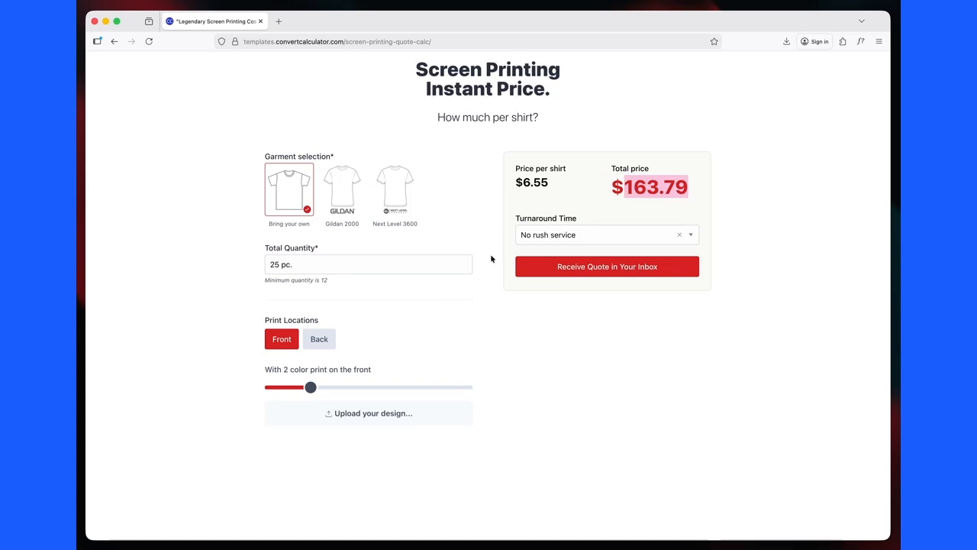
Open the calculator's quote request form, examine its contact fields, and hide the details again
left_click(564, 268)
scroll(570, 226, "down", 2)
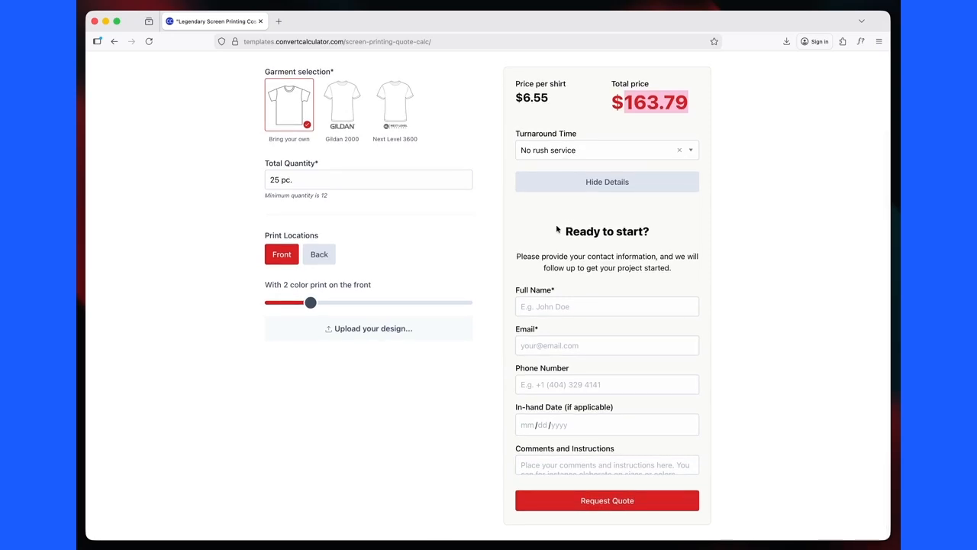
left_click(559, 182)
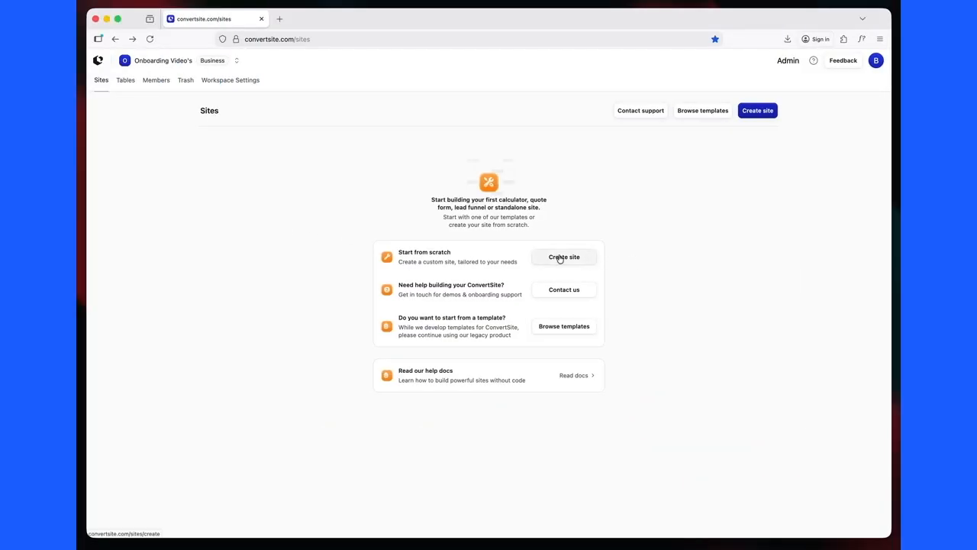
Create a new site from scratch in ConvertSite and add a Box component to the page
left_click(562, 258)
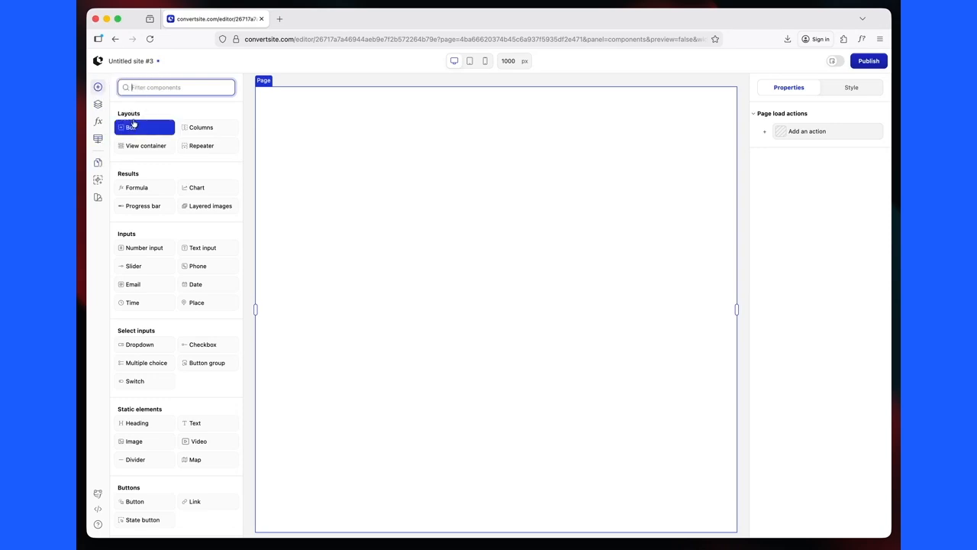
left_click(175, 87)
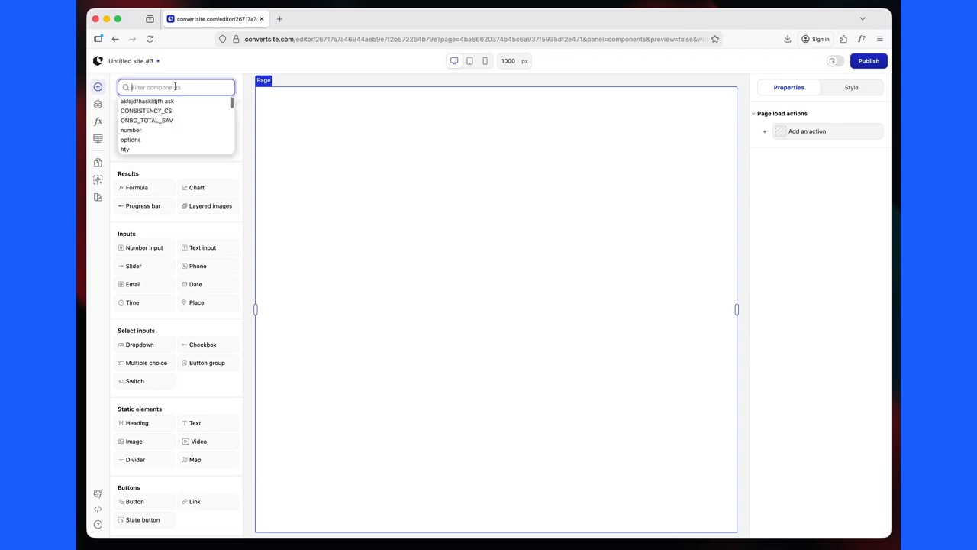
type("box")
left_click(161, 131)
Set the box's maximum width to 800 px
left_click(427, 168)
left_click(837, 88)
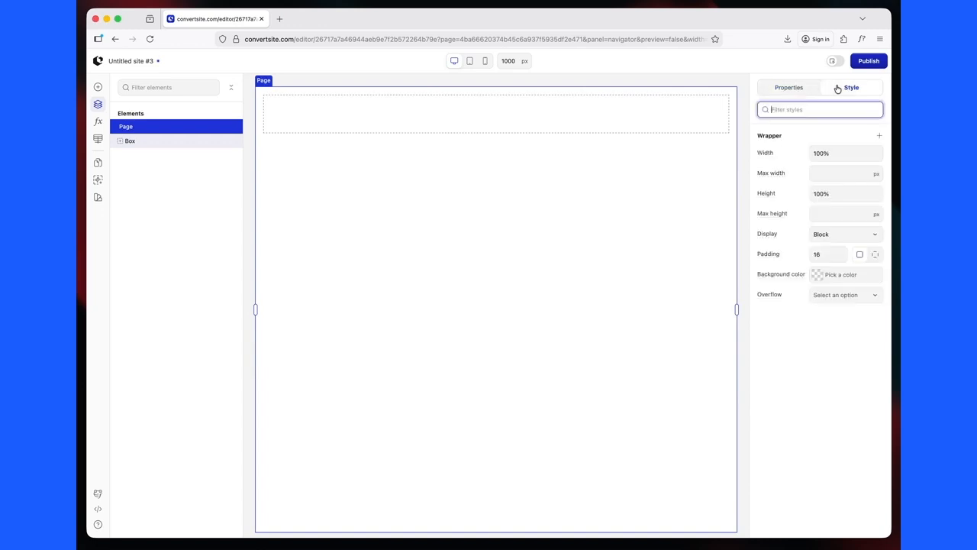
left_click(842, 174)
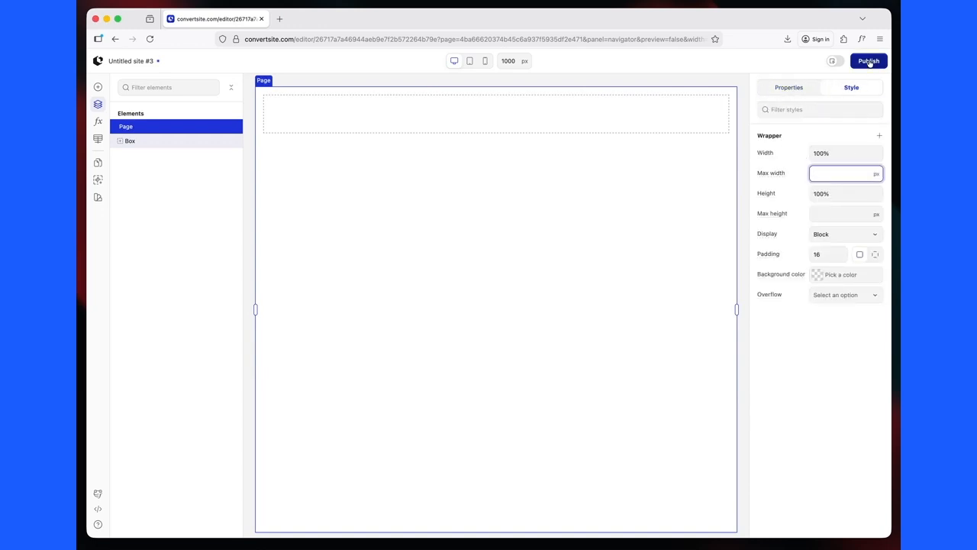
type("800")
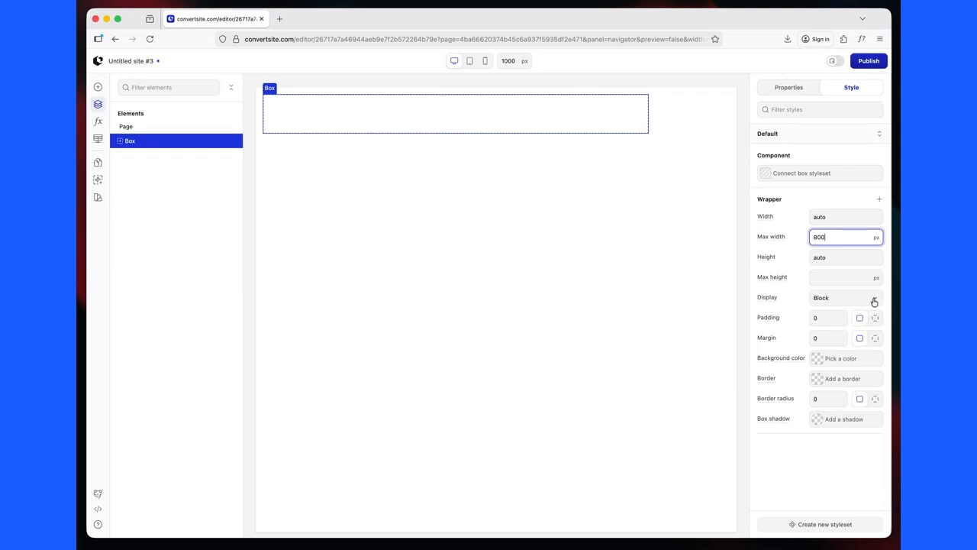
Add Margin left and Margin right styles to the box's wrapper and set both to auto
left_click(879, 199)
type("margin")
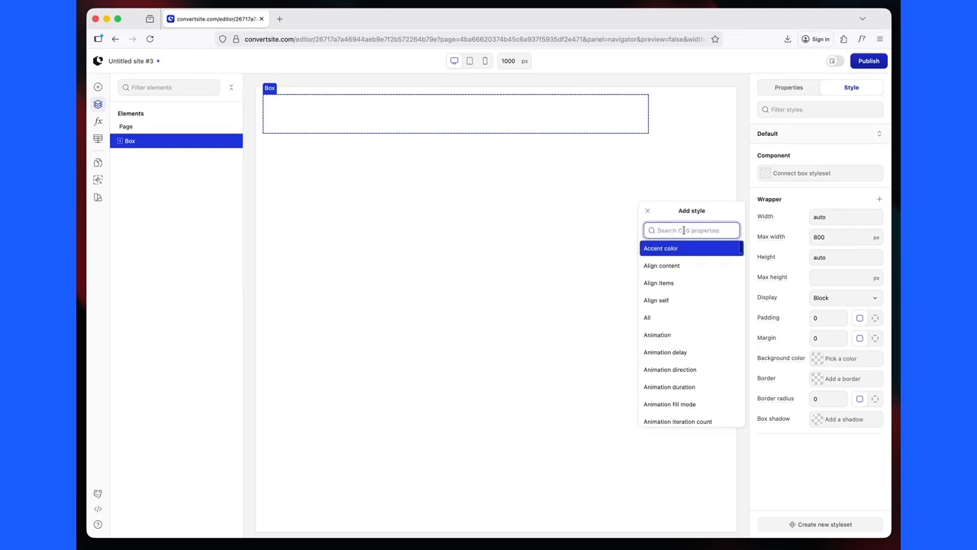
left_click(658, 265)
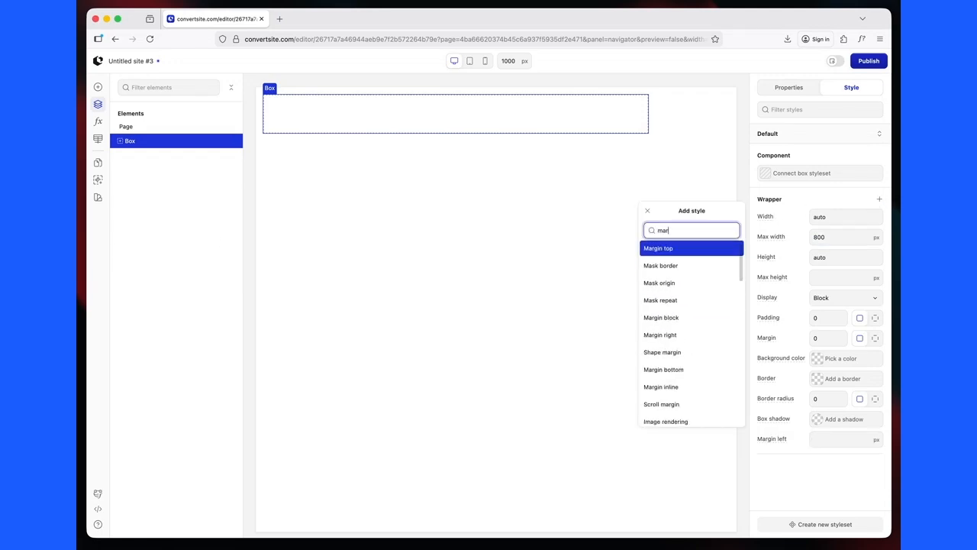
left_click(661, 301)
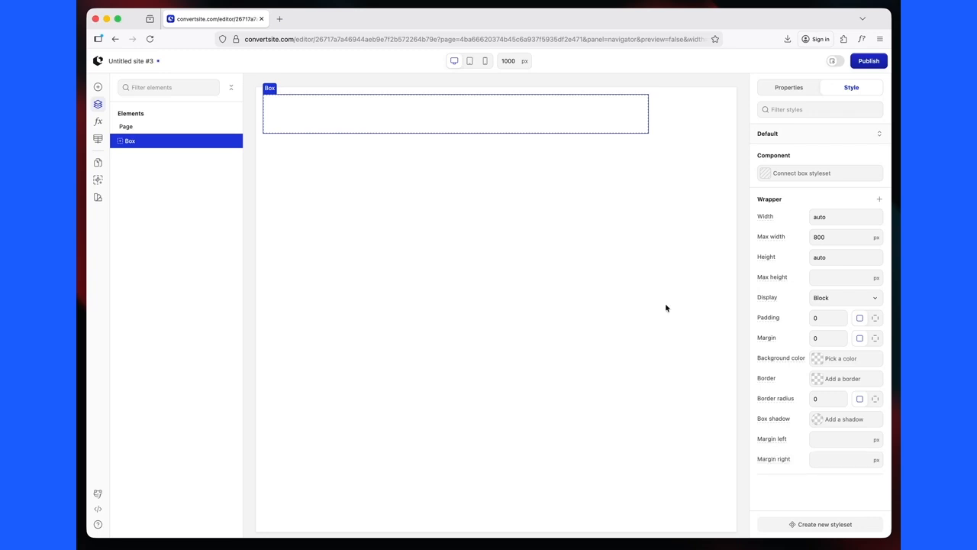
left_click(772, 439)
left_click(685, 436)
left_click(822, 441)
type("auto")
left_click(842, 459)
type("auto")
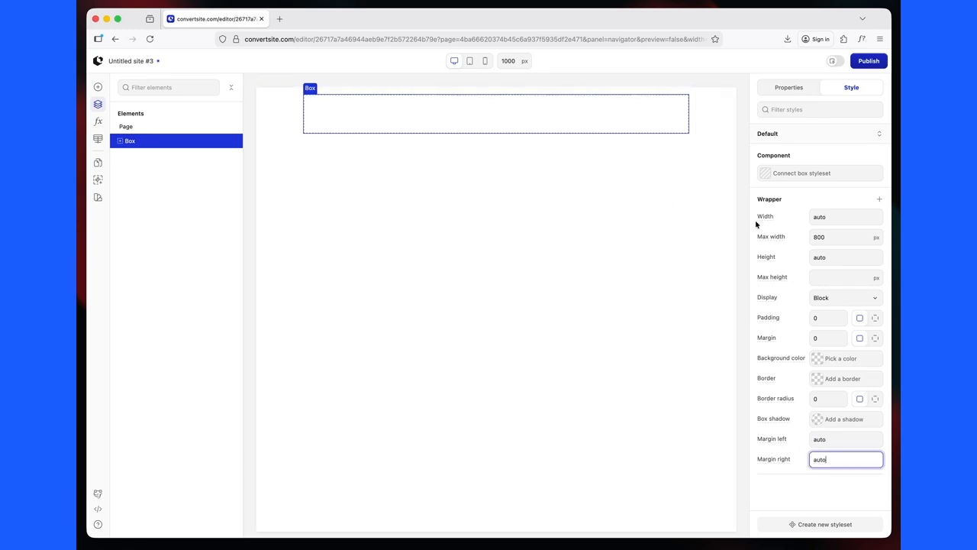
Switch to the screen printing template page and check the wording of its title and subtitle
key("ctrl+Right")
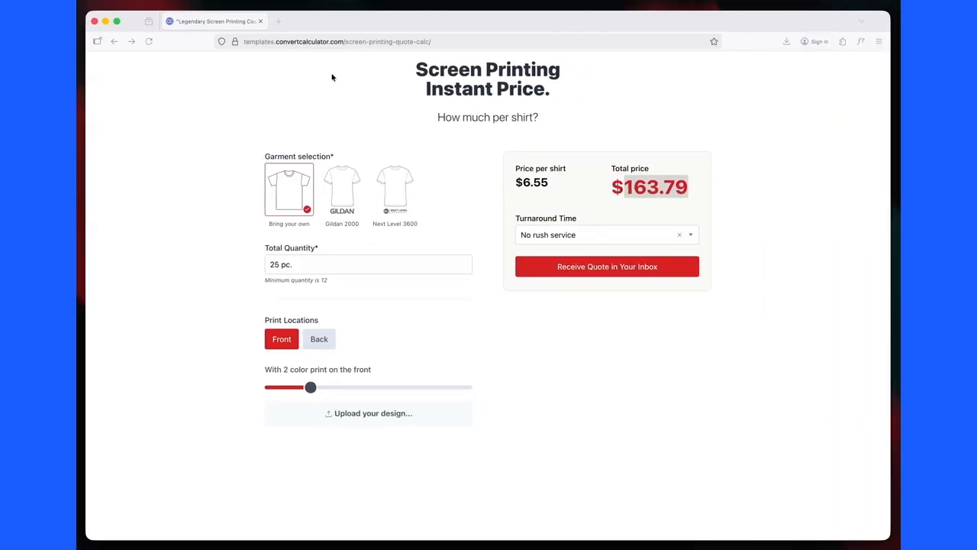
left_click_drag(414, 63, 576, 123)
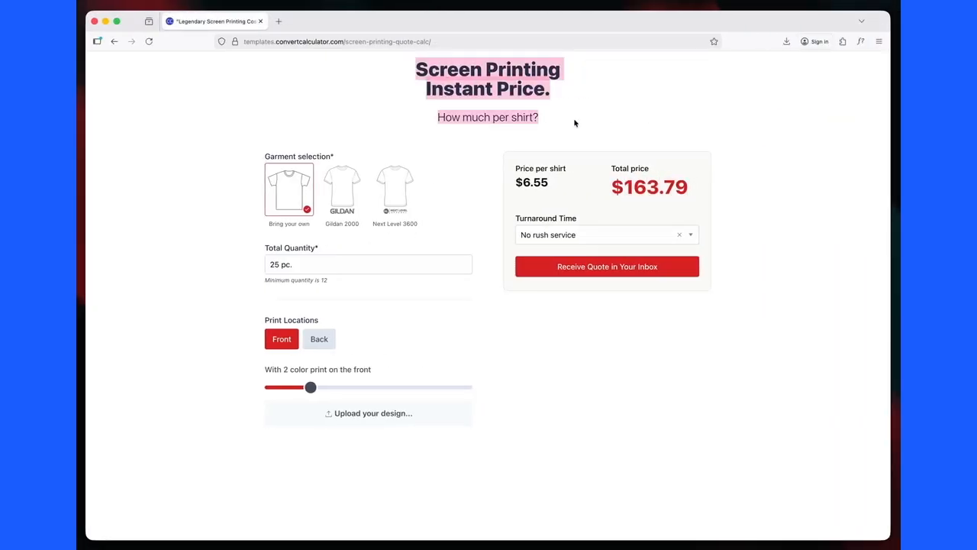
key("ctrl+Left")
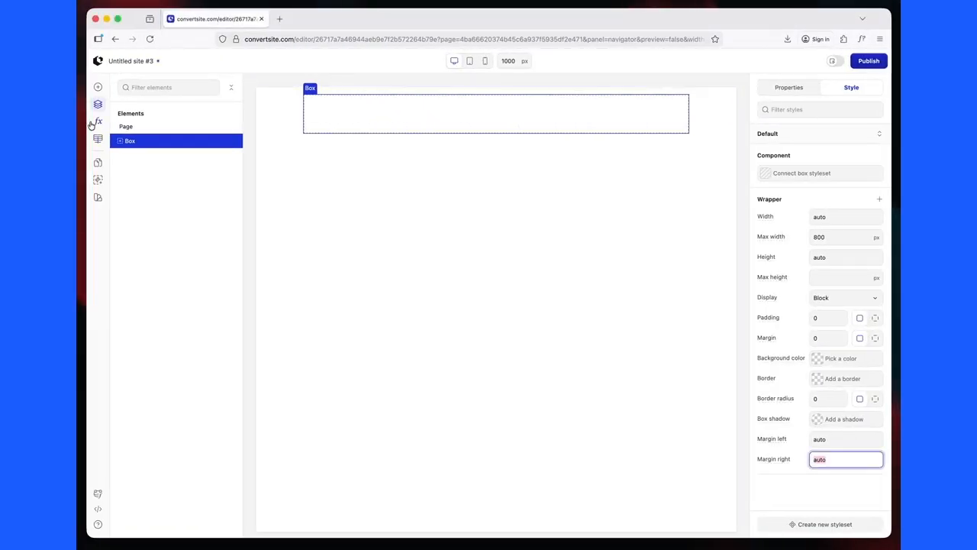
Add a Heading inside the box and set its content to "Screen Printing"
left_click(98, 86)
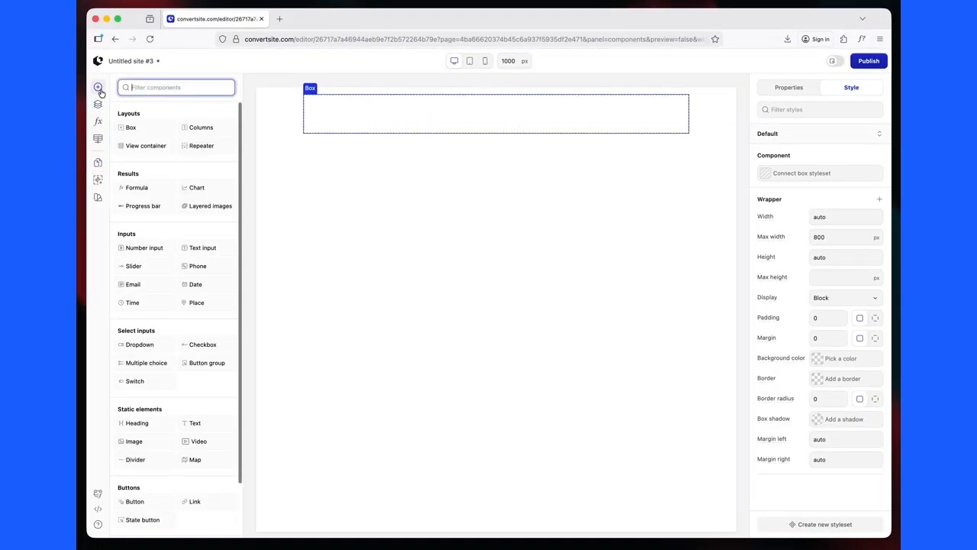
type("head")
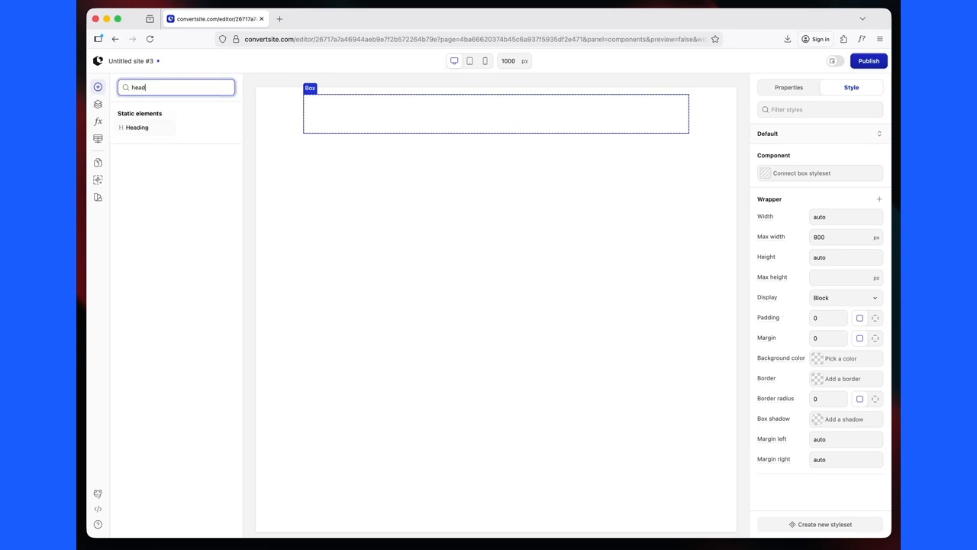
left_click(158, 131)
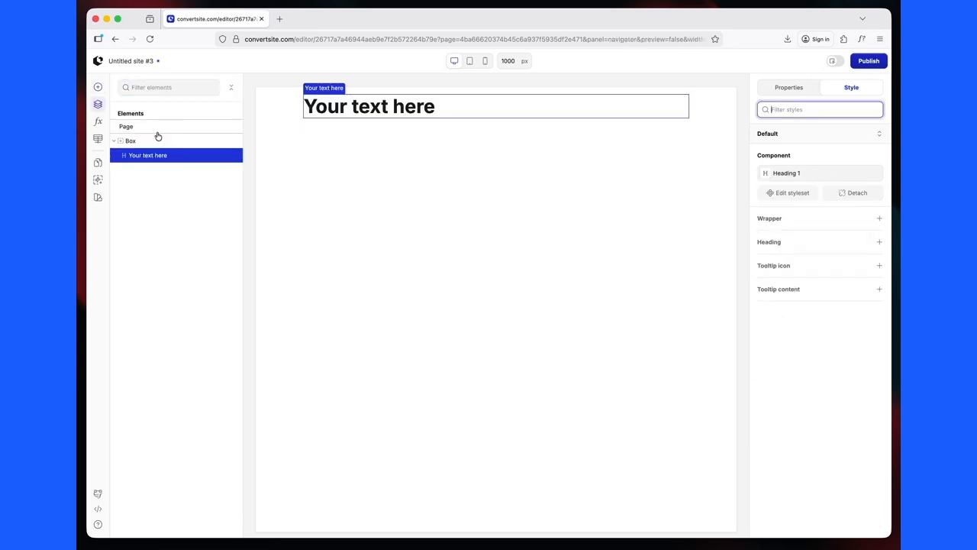
left_click(792, 89)
left_click(794, 148)
key("super+a")
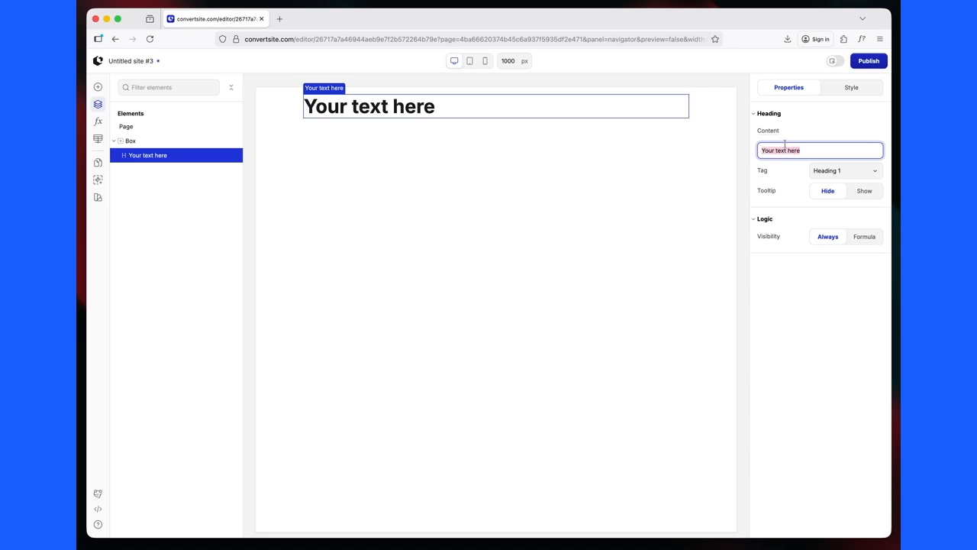
type("Screen Printing")
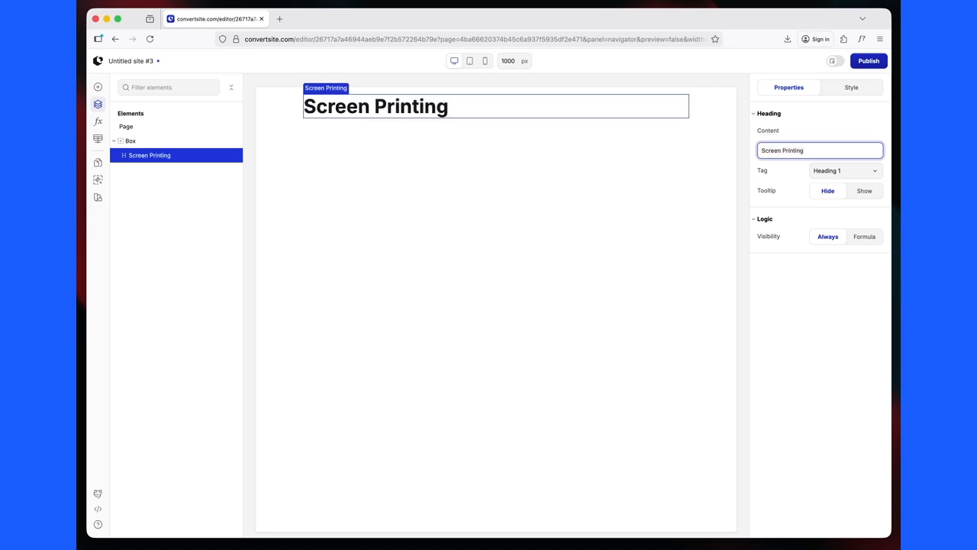
Duplicate the "Screen Printing" heading and change the copy's content to "Instant Price."
right_click(141, 157)
left_click(160, 164)
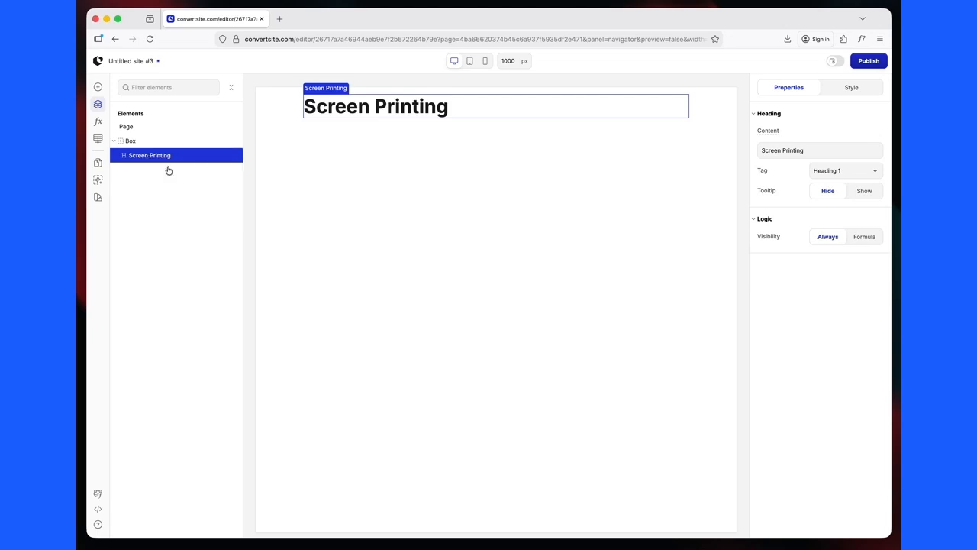
left_click(811, 149)
key("super+a")
type("Instant {")
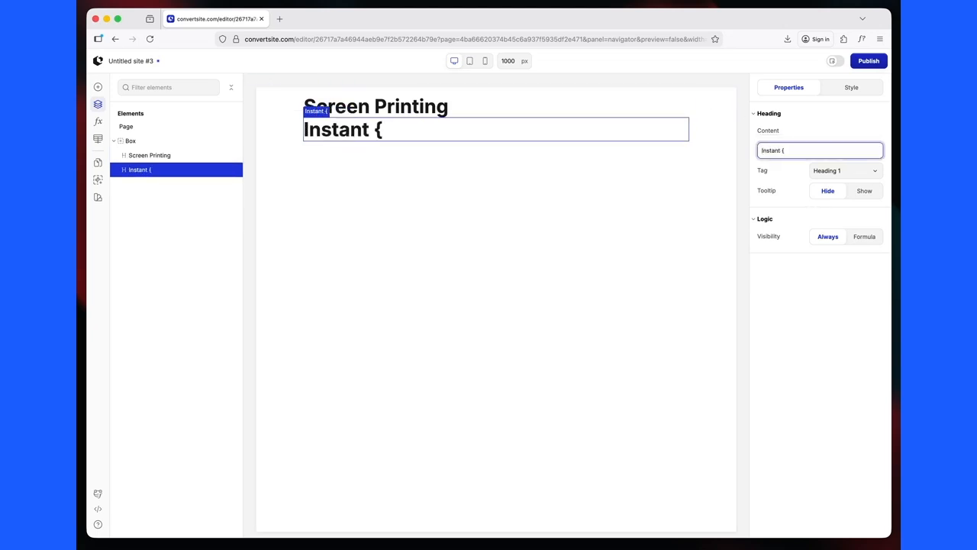
key("BackSpace")
type("Price.")
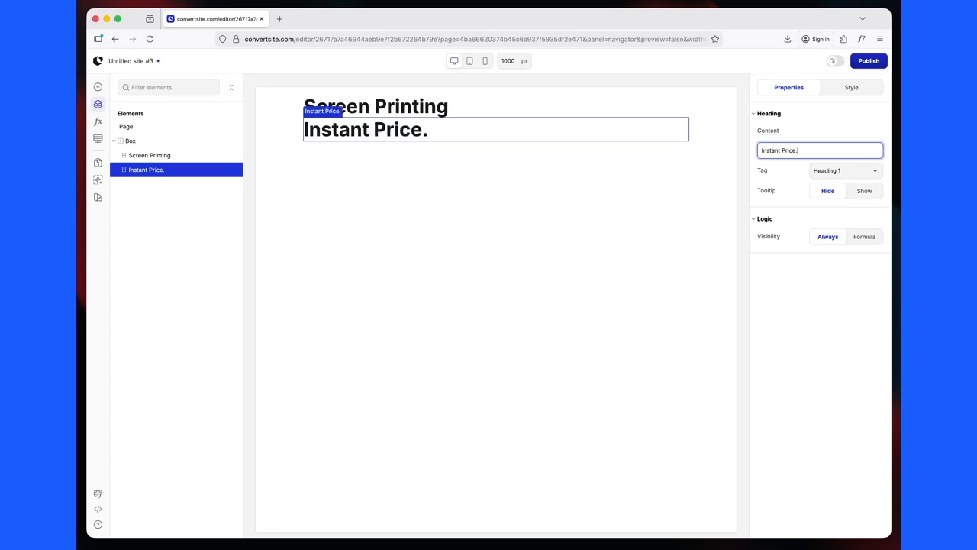
Add a Justify content style to the "Screen Printing" heading's wrapper and set it to Center
left_click(458, 107)
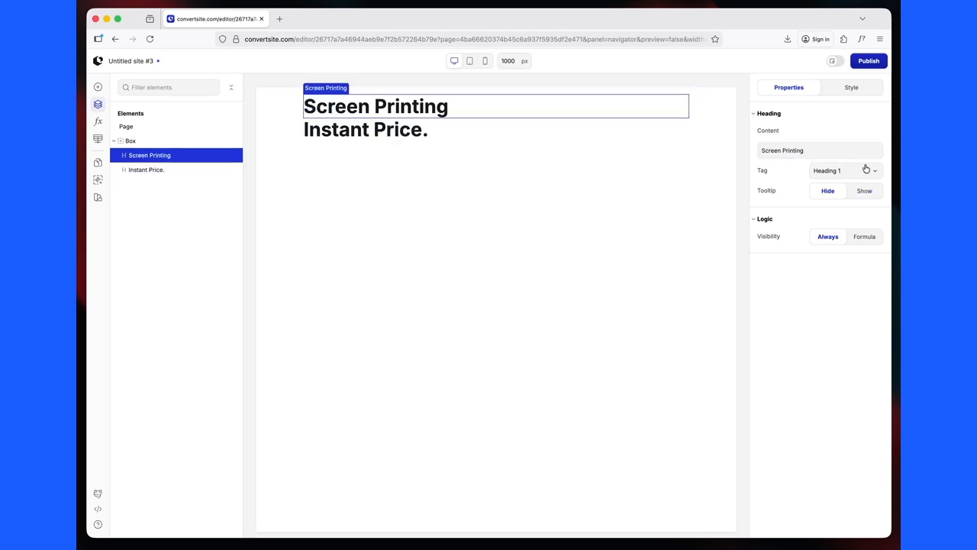
left_click(852, 89)
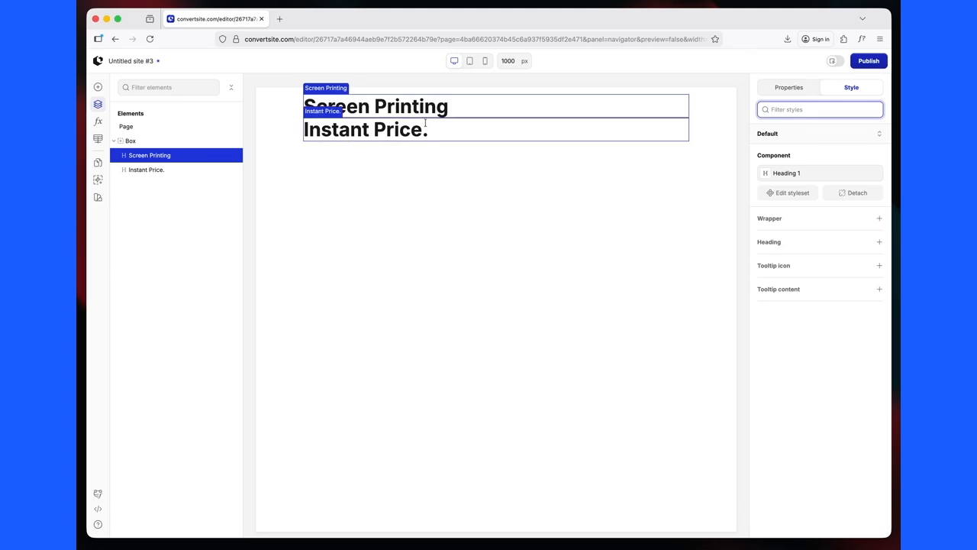
left_click(880, 219)
type("just")
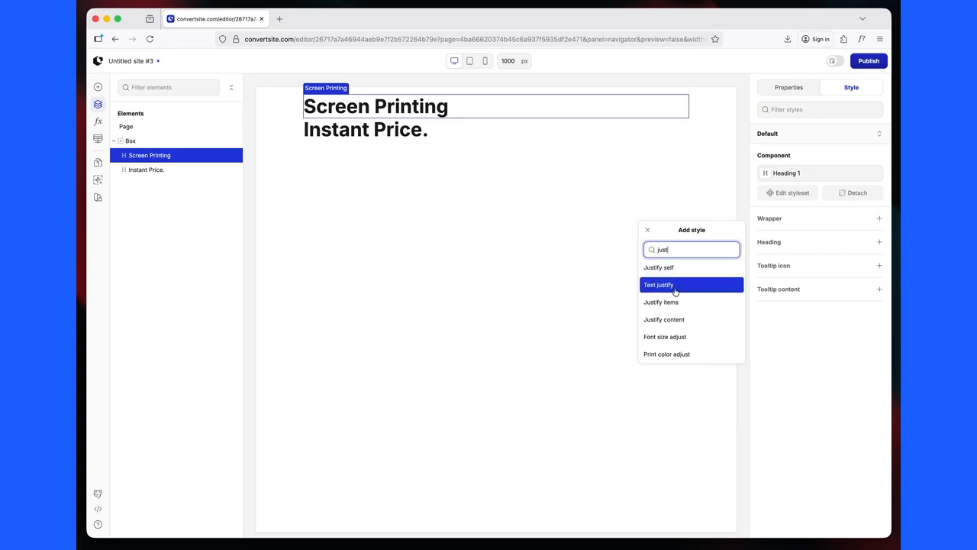
left_click(671, 319)
left_click(838, 235)
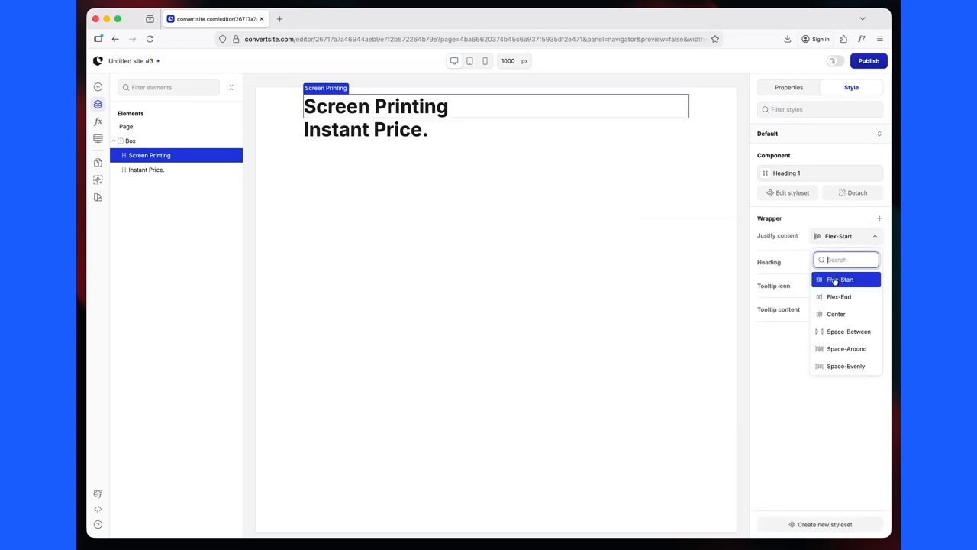
left_click(835, 312)
Center the "Instant Price." heading by adding a Justify content style set to Center on its wrapper
left_click(436, 135)
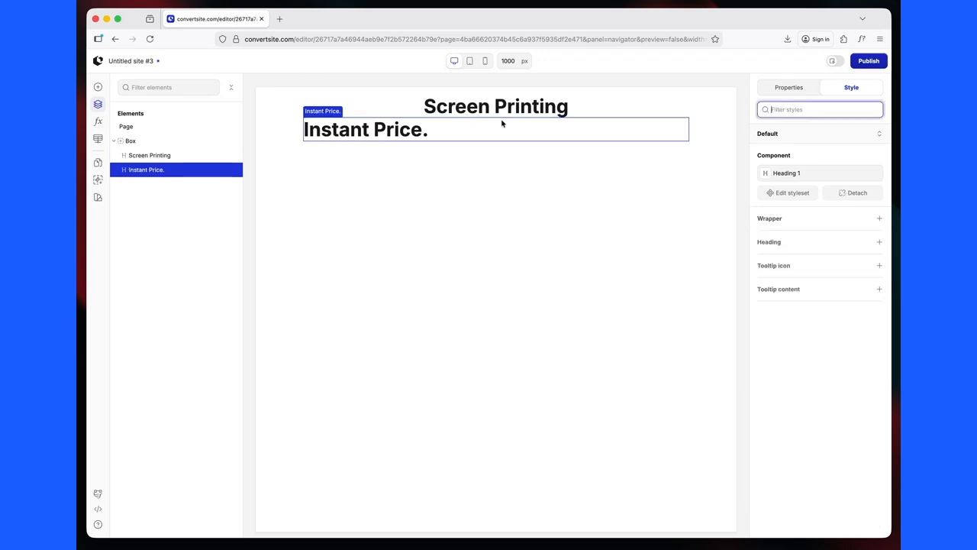
left_click(878, 241)
type("justi")
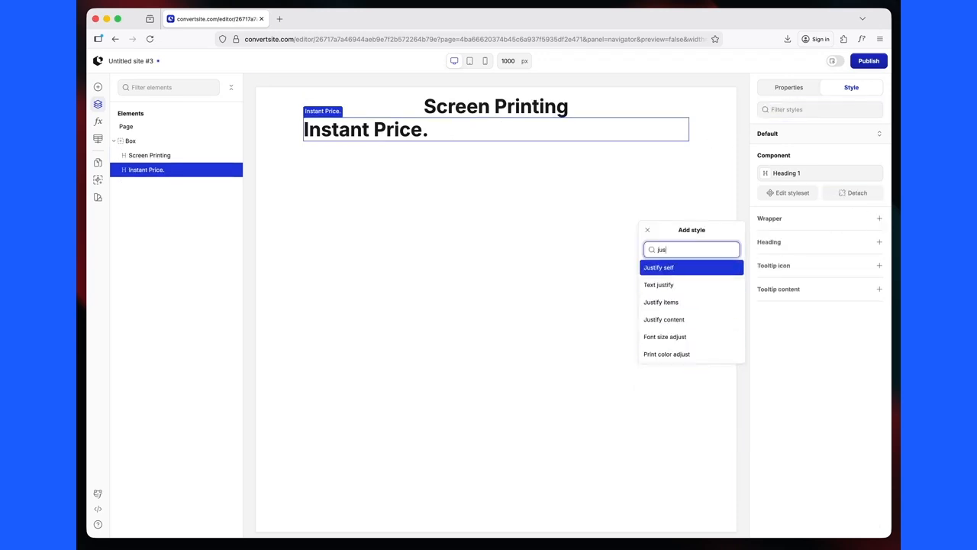
left_click(669, 301)
left_click(845, 238)
left_click(835, 312)
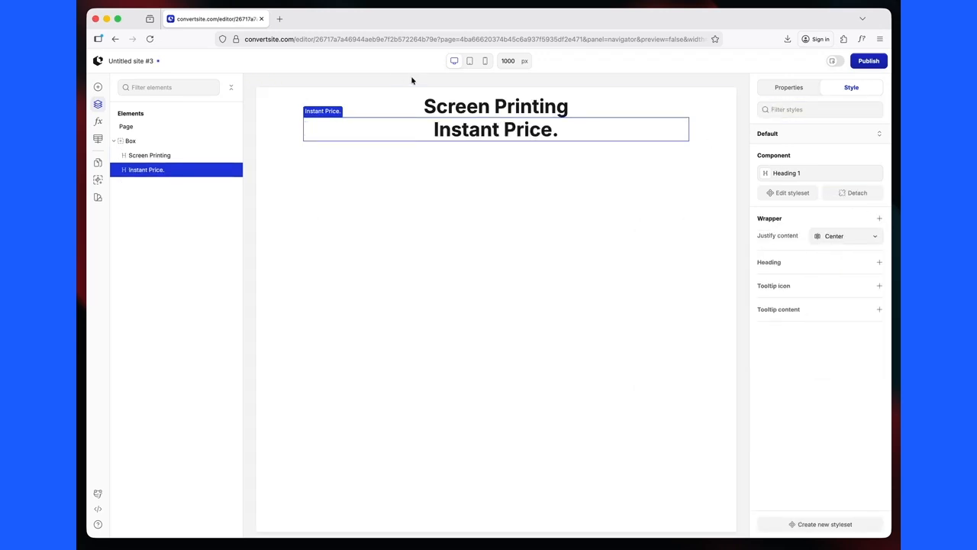
Add a new Box to the page below the title box and set its top margin to 32
left_click(128, 141)
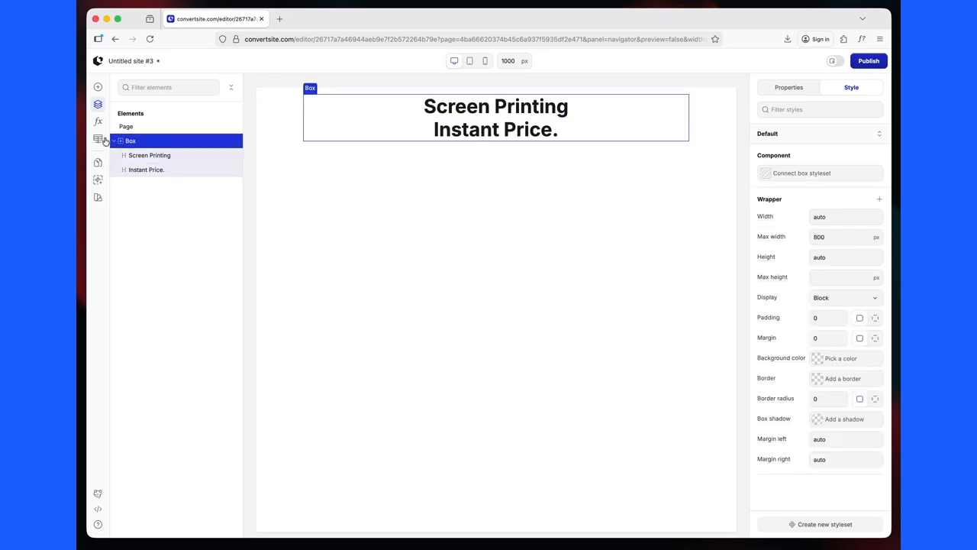
left_click(98, 87)
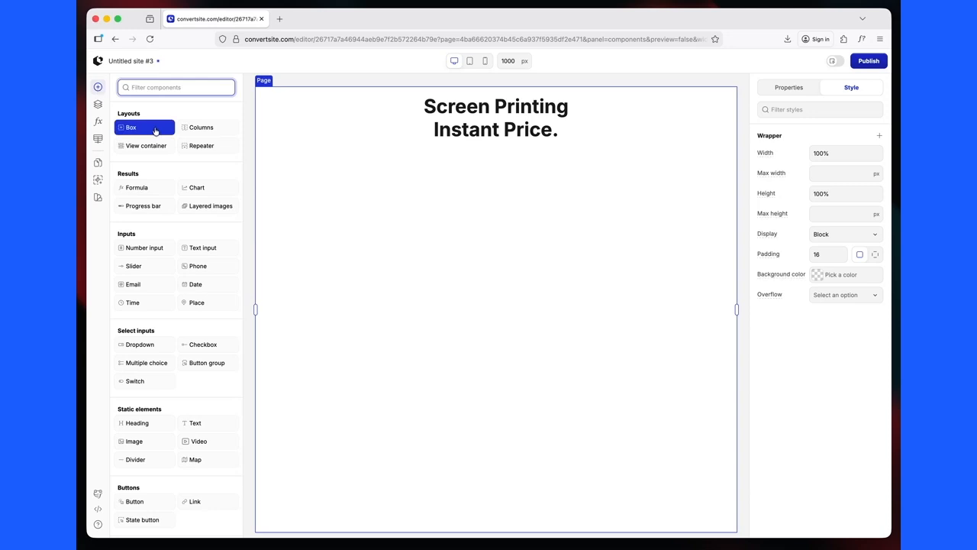
left_click(152, 131)
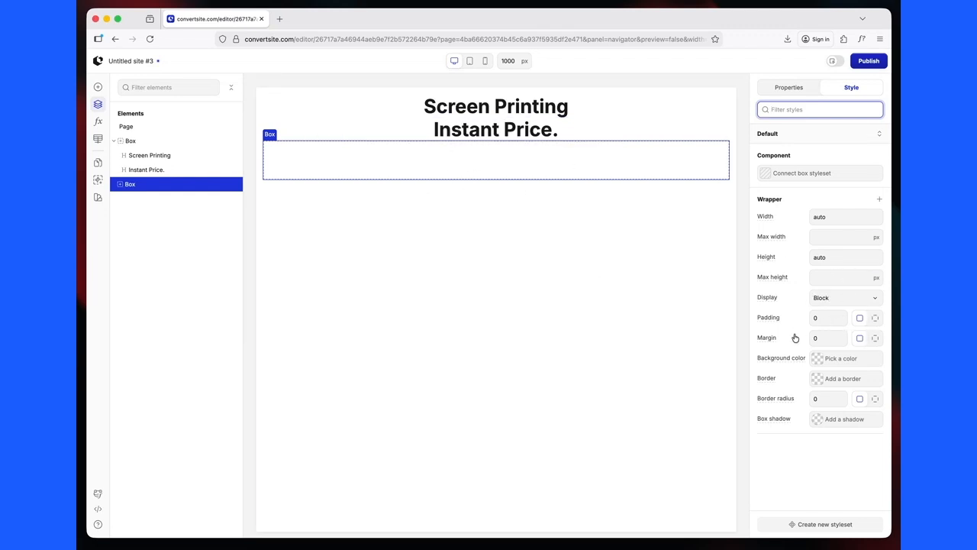
left_click(875, 338)
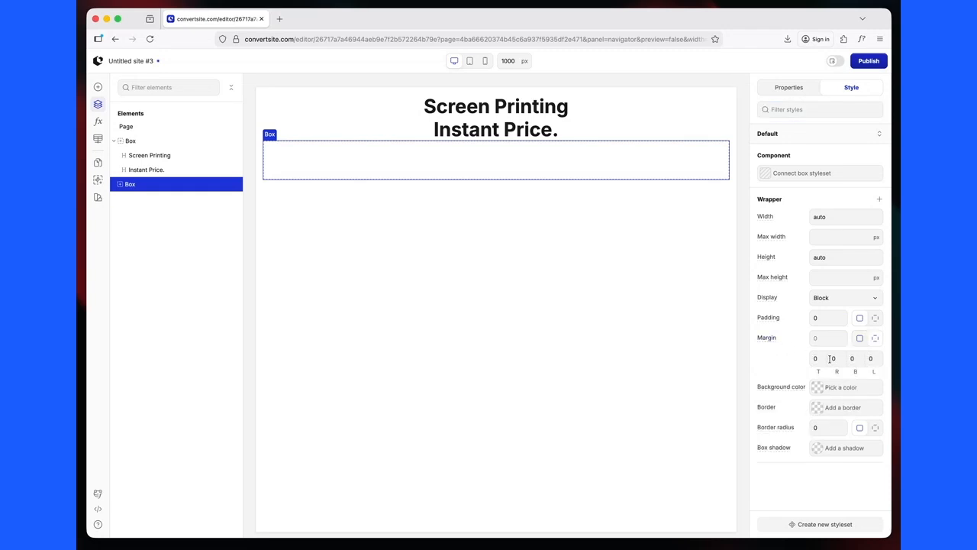
left_click(820, 358)
type("32")
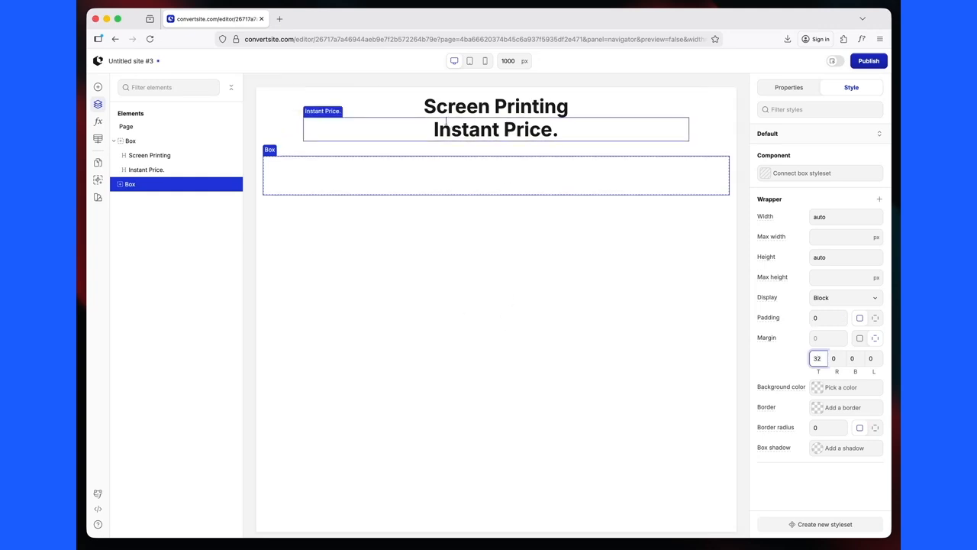
Add a Columns layout inside the new box below the title
left_click(98, 87)
left_click(206, 129)
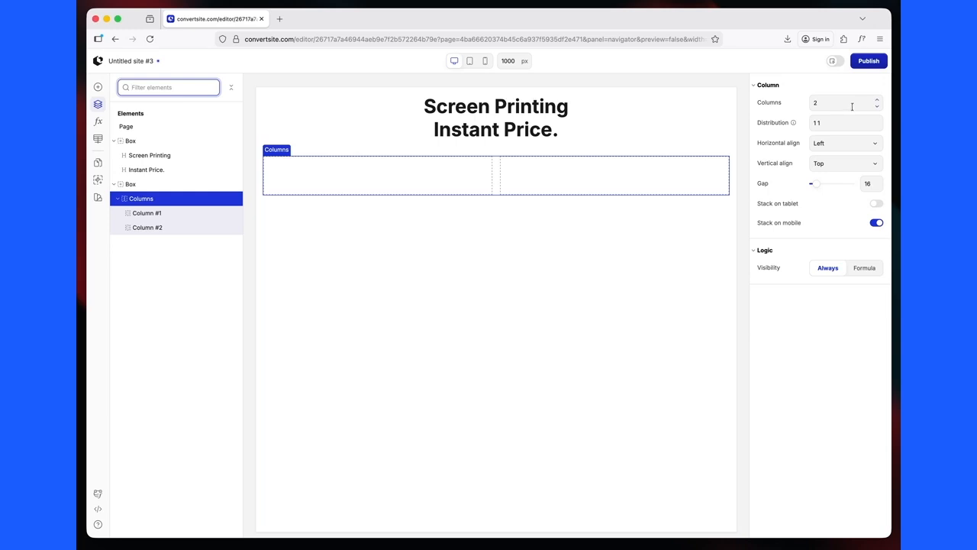
Try the Columns layout with four columns and return it to two
left_click(878, 100)
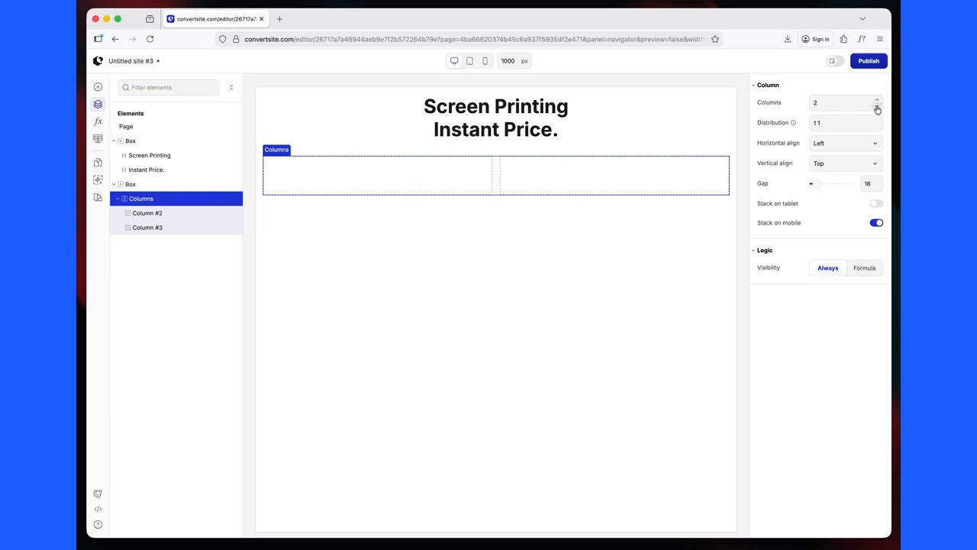
left_click(878, 100)
left_click(878, 100)
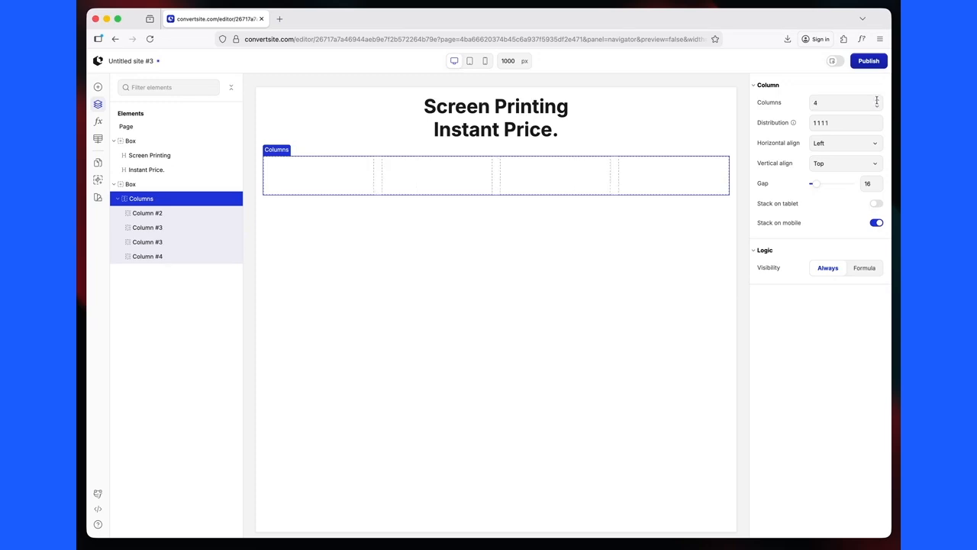
left_click(877, 105)
left_click(877, 104)
left_click(877, 104)
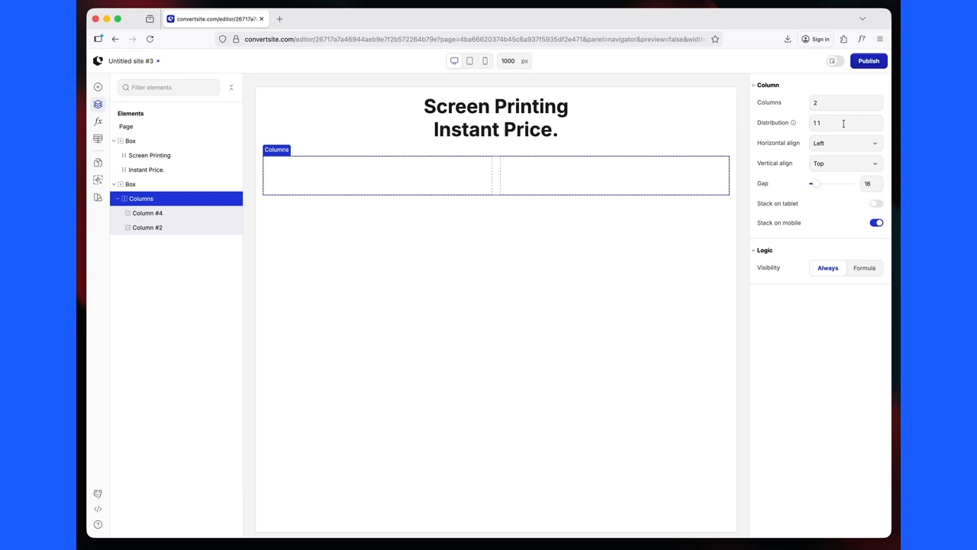
Set the Columns layout's distribution to 4 3 and its gap to 32
left_click_drag(844, 123, 789, 124)
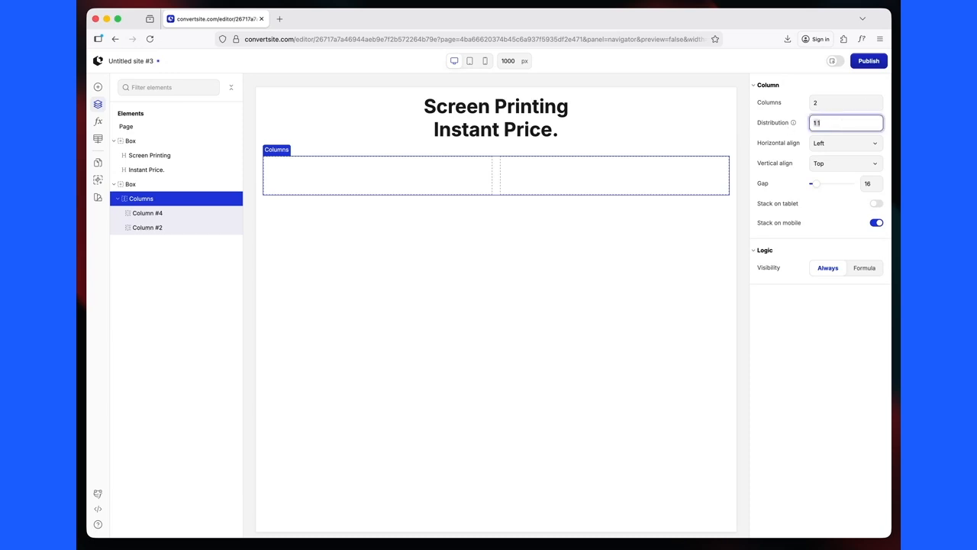
type("4 3")
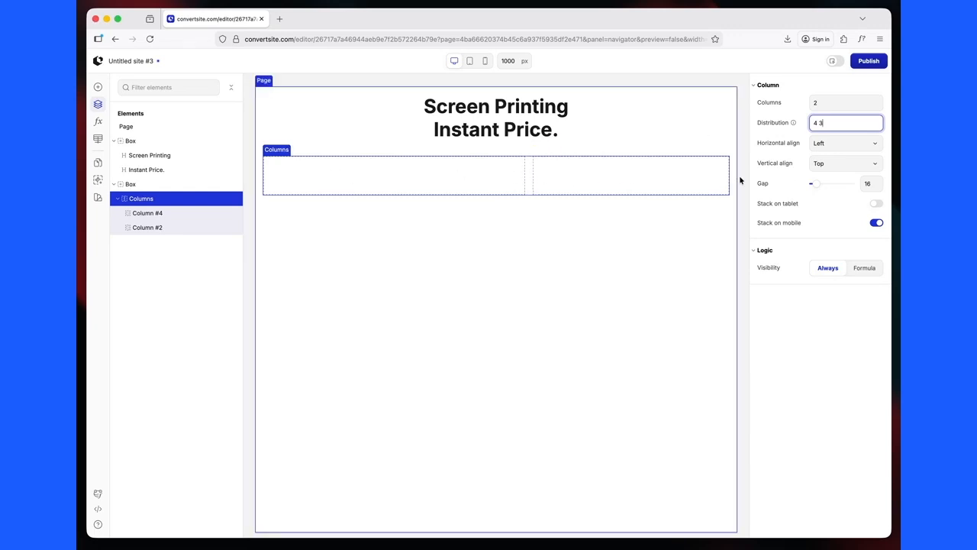
left_click(871, 184)
type("32")
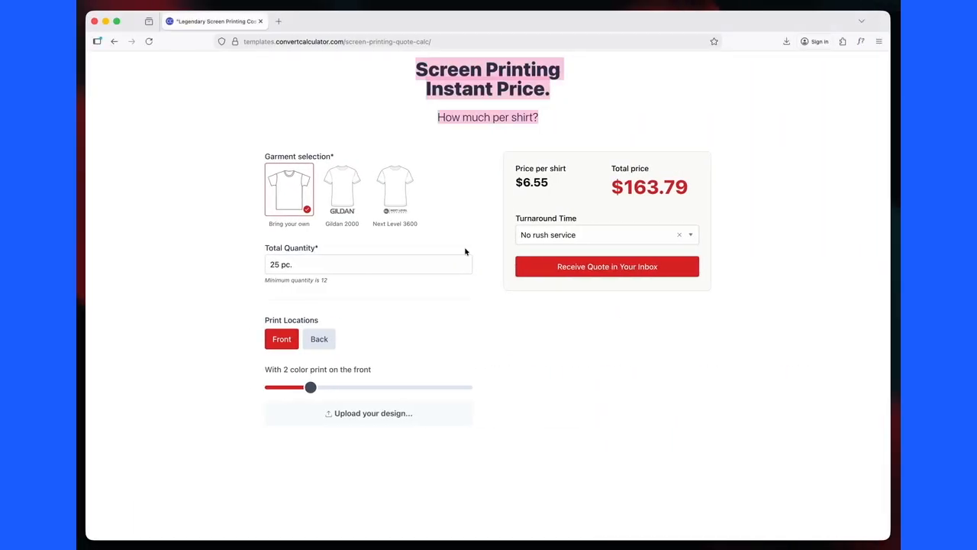
key("ctrl+Left")
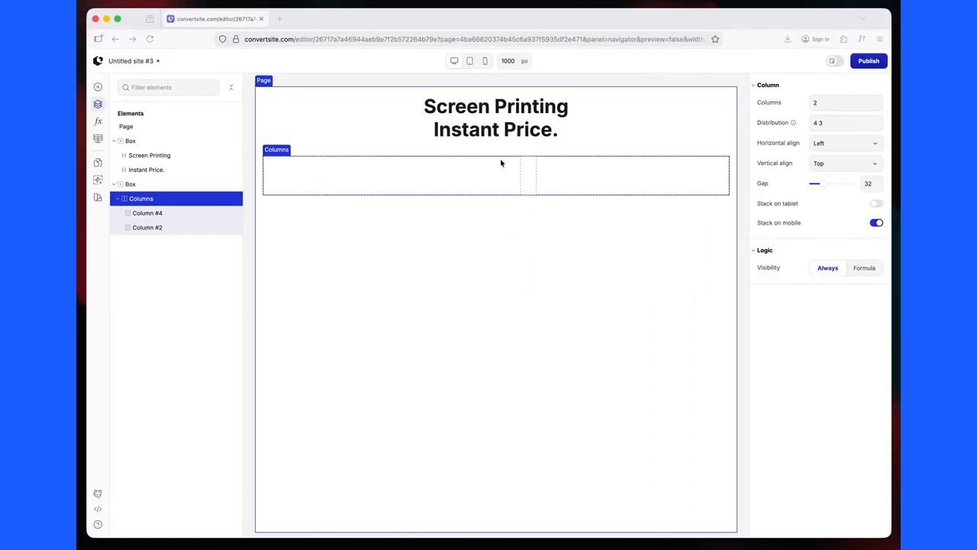
Add a Box inside the wider, first column of the layout
left_click(367, 175)
left_click(98, 86)
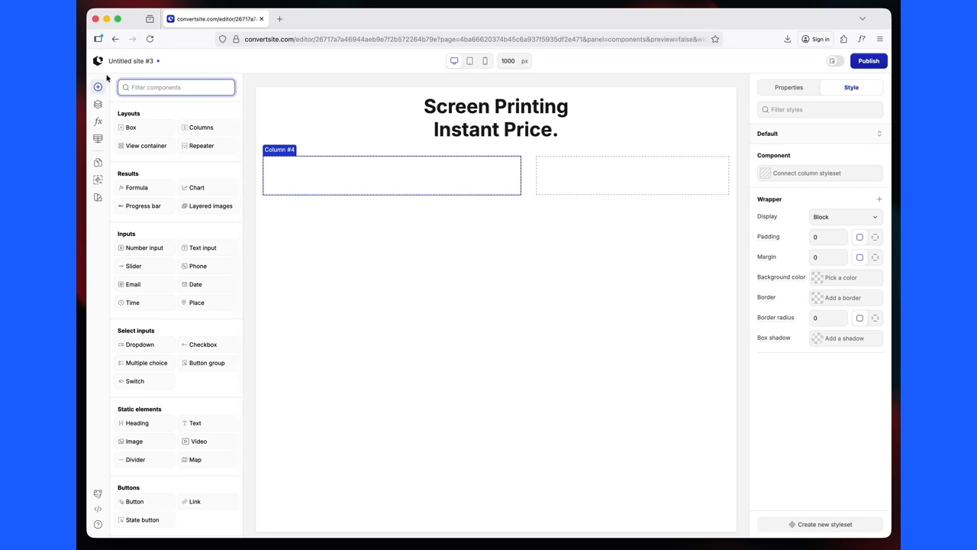
left_click(131, 128)
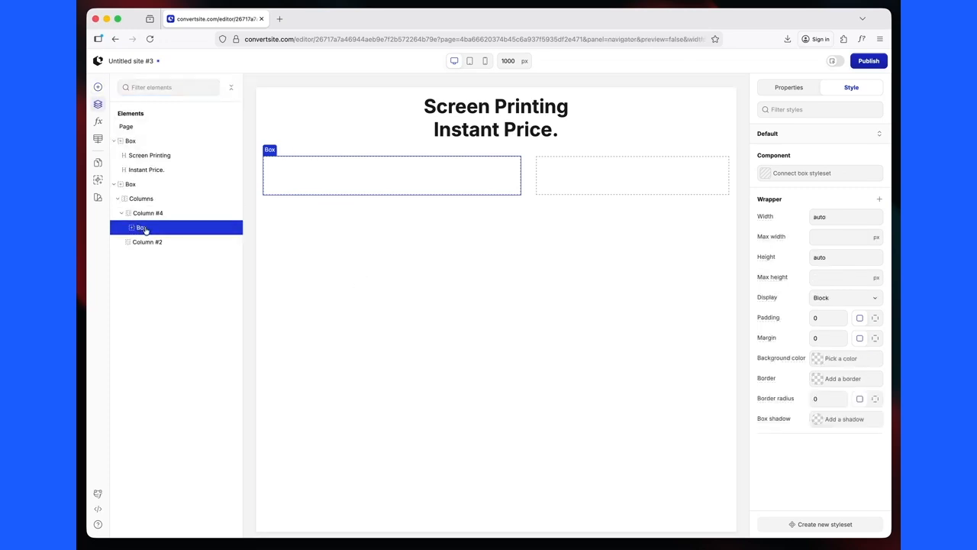
Rename the box inside the first column to "question"
double_click(144, 228)
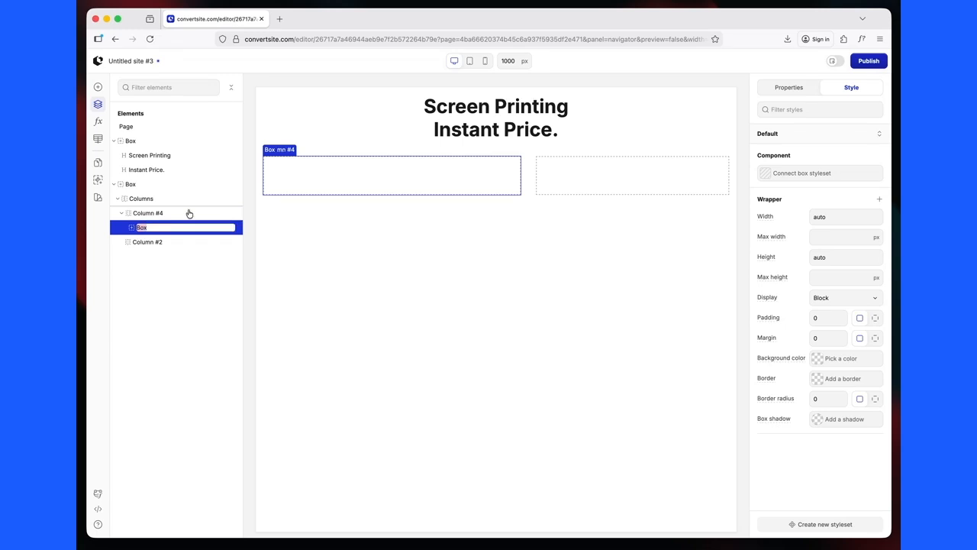
type("2")
type("uesti")
key("BackSpace")
key("BackSpace")
key("BackSpace")
key("BackSpace")
key("BackSpace")
key("BackSpace")
type("question")
key("Return")
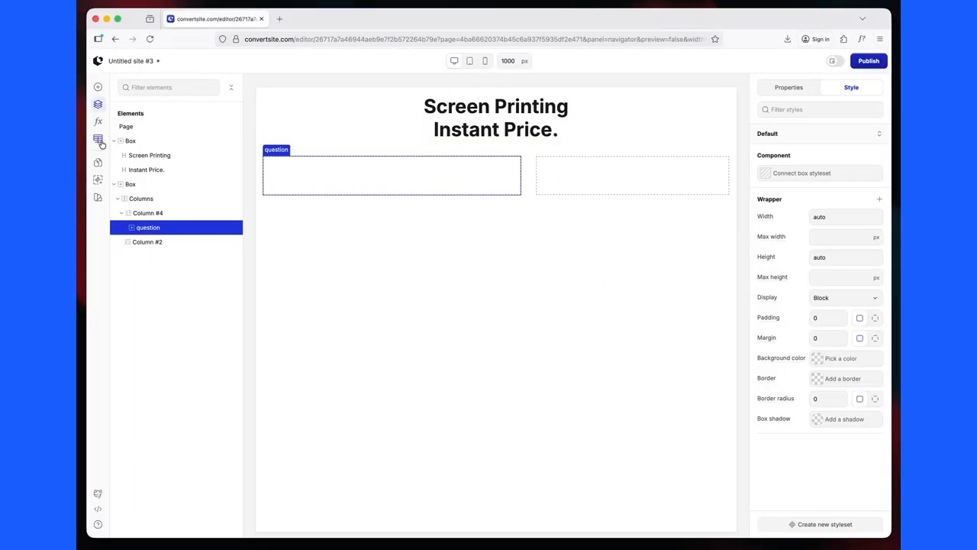
Add a Multiple choice component inside the "question" box
left_click(98, 86)
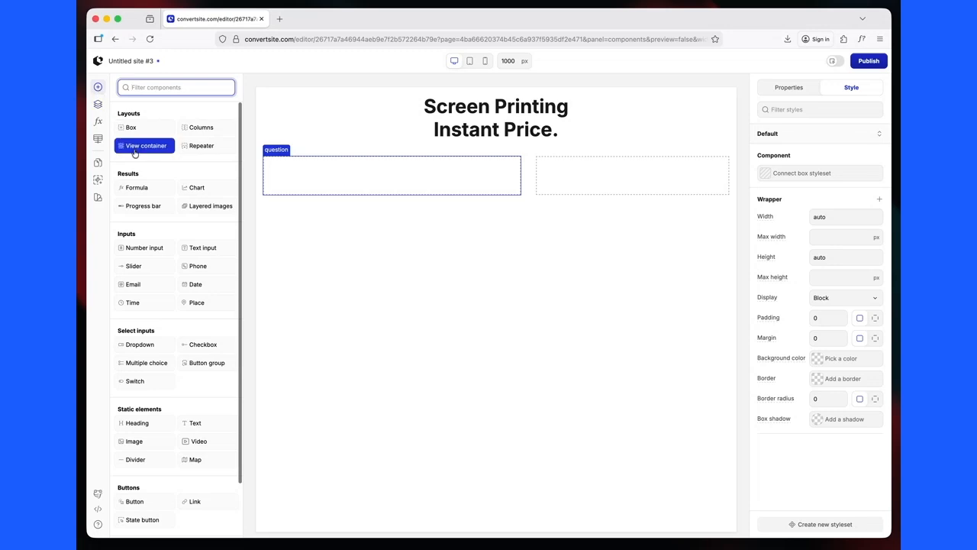
type("o")
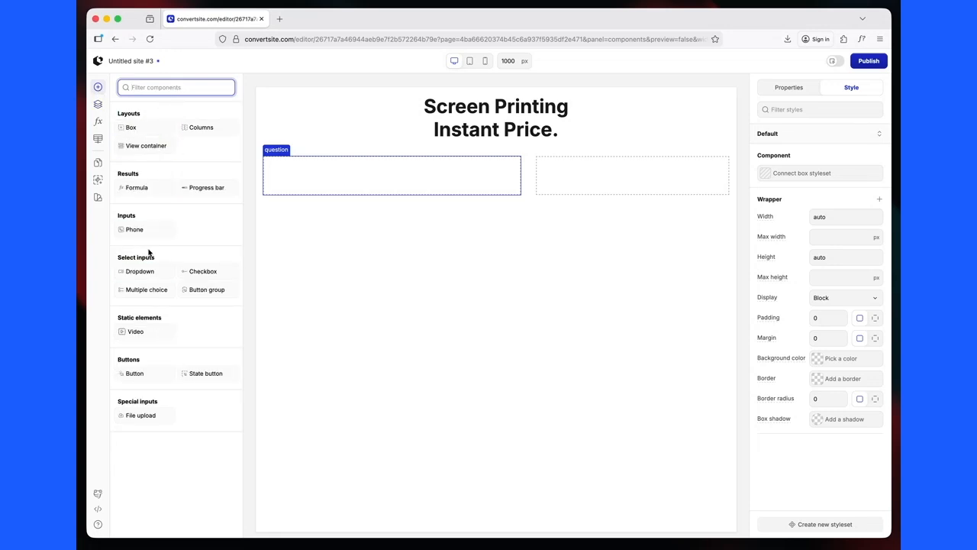
left_click(148, 290)
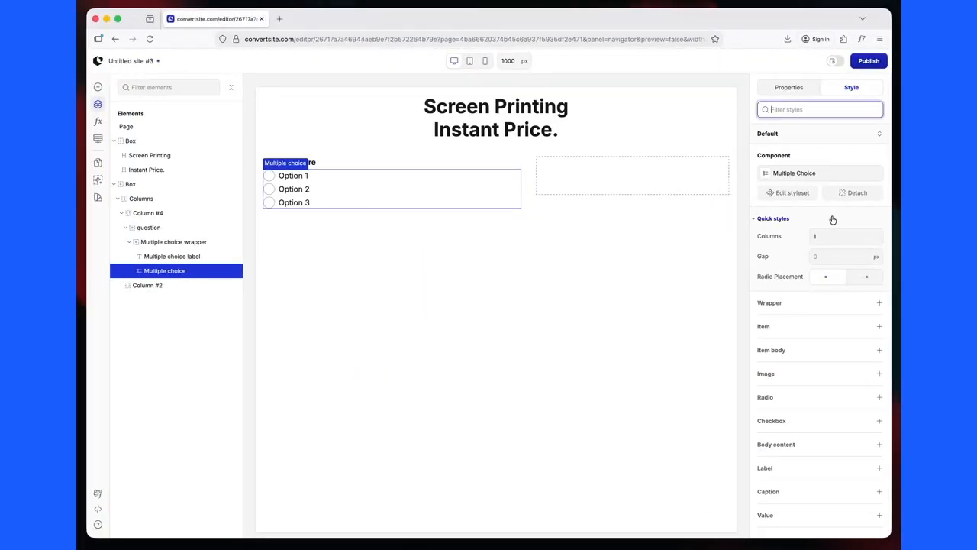
Label the three multiple choice options "t-shirt", "crew" and "hoody"
left_click(787, 87)
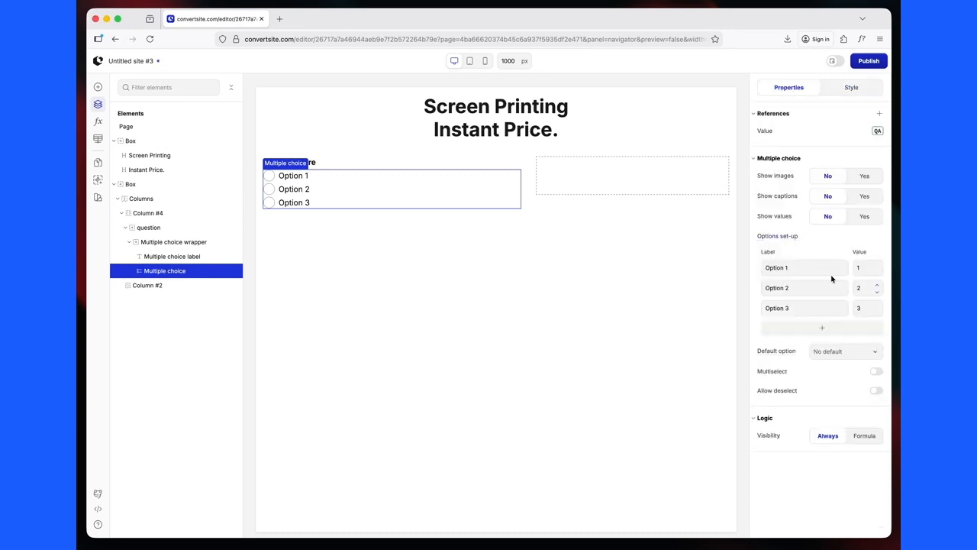
left_click(810, 268)
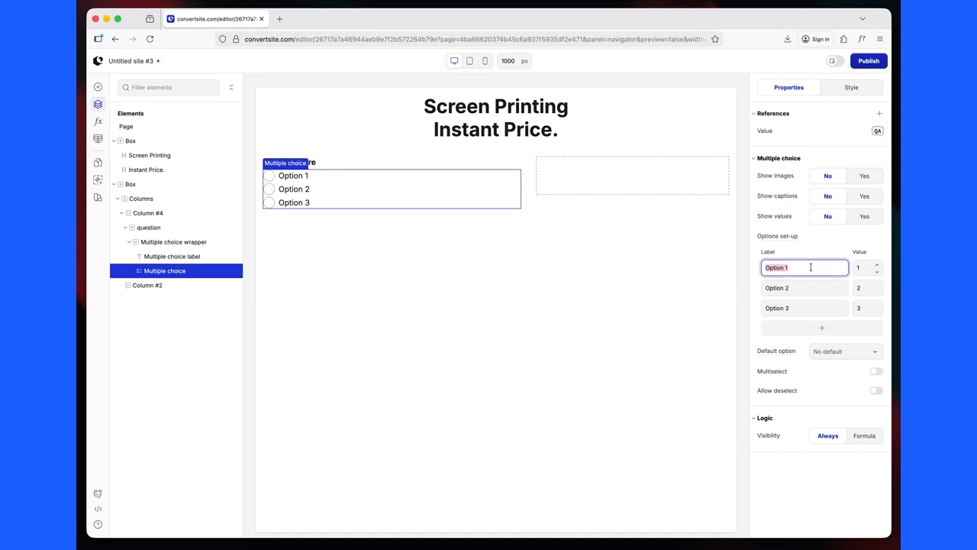
type("t-shirt")
left_click(809, 288)
type("crew")
left_click(800, 309)
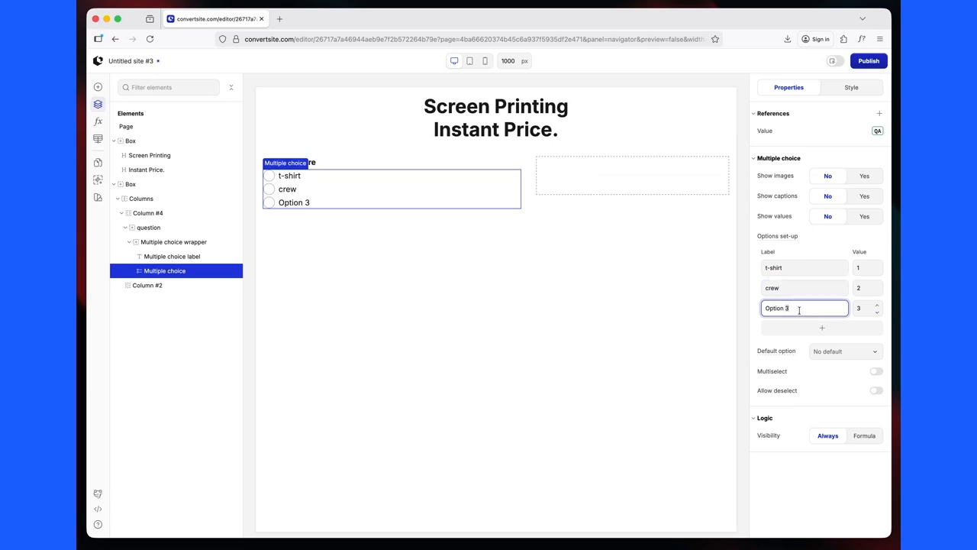
type("hoody")
left_click(362, 264)
left_click(337, 183)
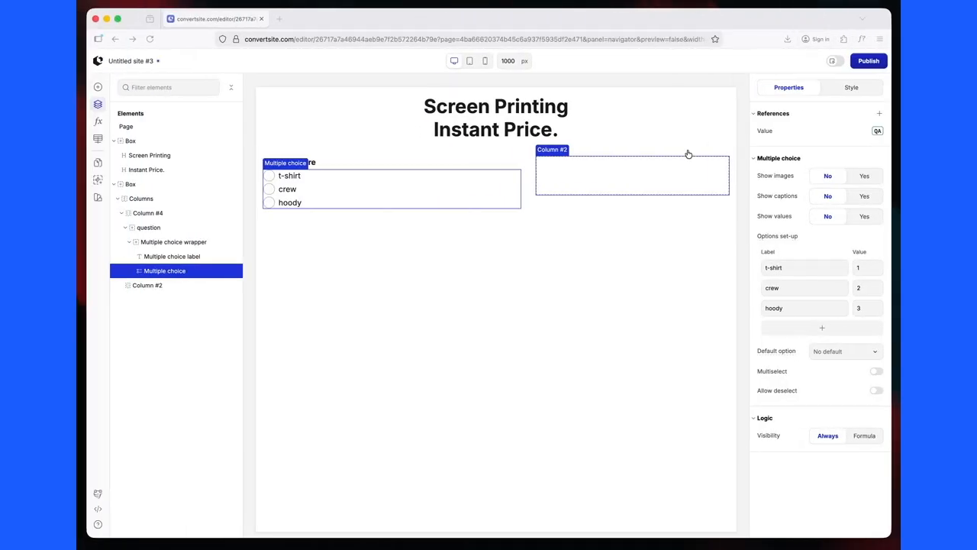
Show images for the multiple choice options and upload Shirt.png for t-shirt and Crew.jpg for crew
left_click(861, 180)
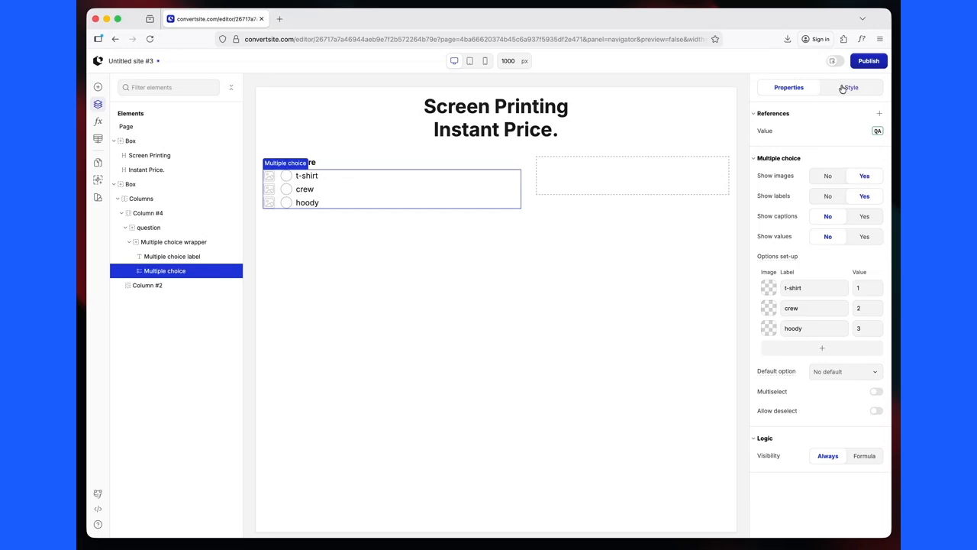
left_click(769, 288)
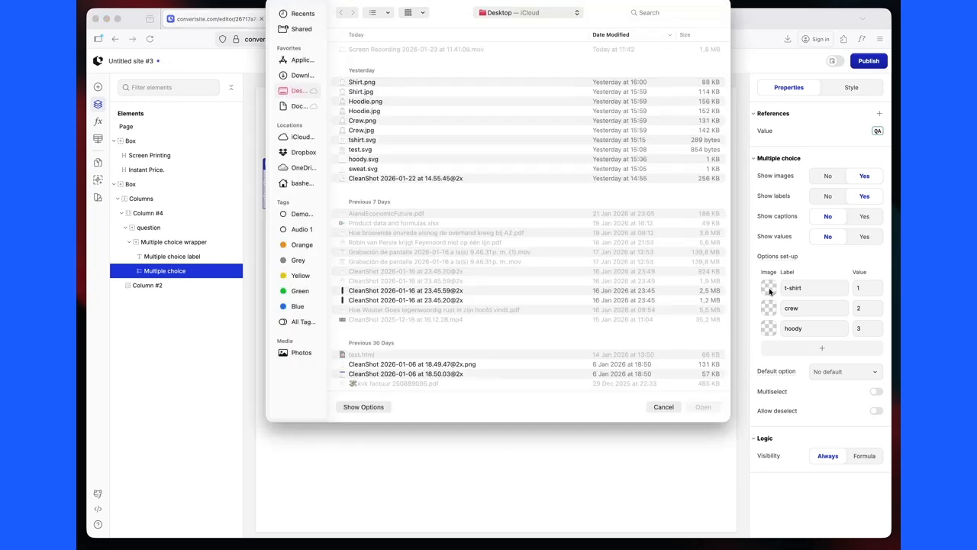
double_click(355, 84)
double_click(359, 130)
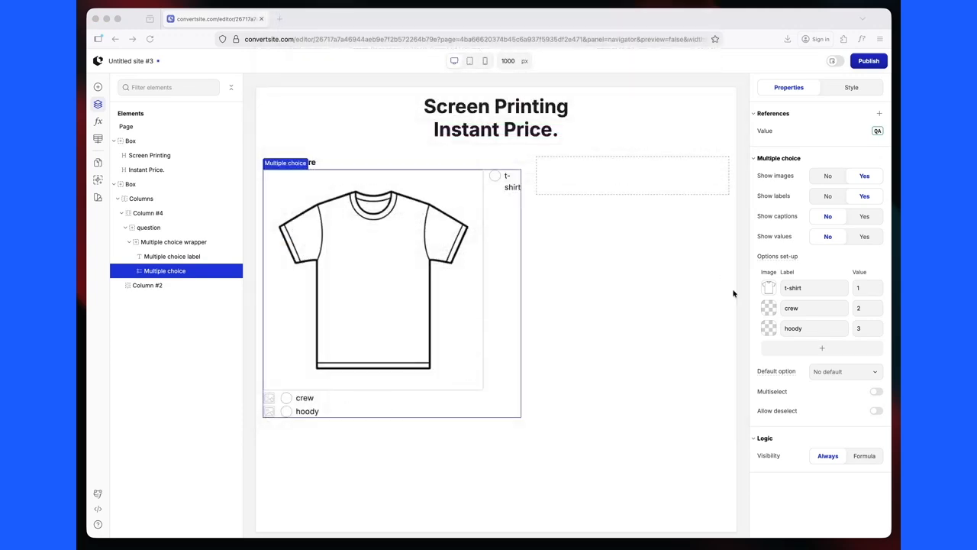
Try hoody.svg as the image of the hoody option and check it on the page
left_click(768, 328)
double_click(364, 159)
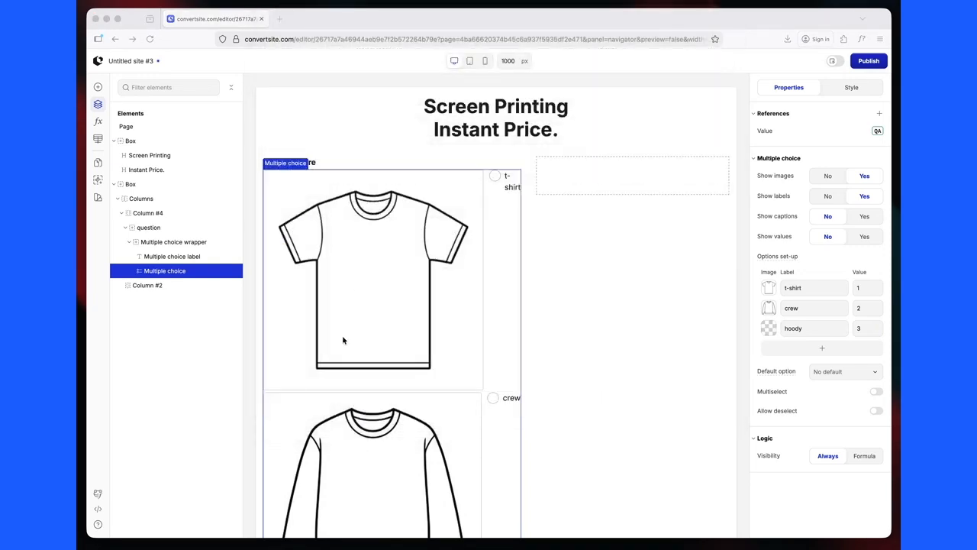
scroll(391, 350, "down", 3)
scroll(393, 360, "up", 3)
scroll(392, 356, "down", 3)
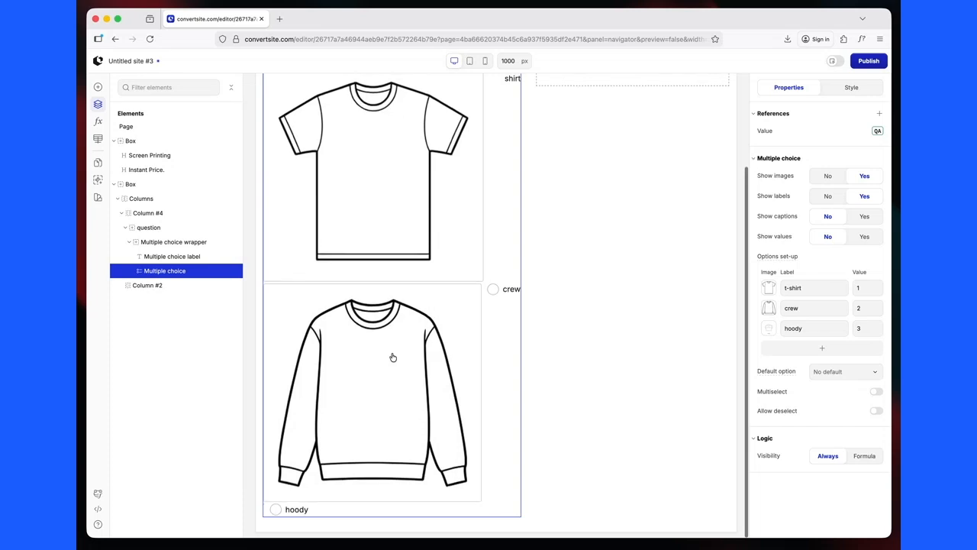
Upload Hoodie.jpg as the third option's image and change its label to "hoodie"
left_click(769, 330)
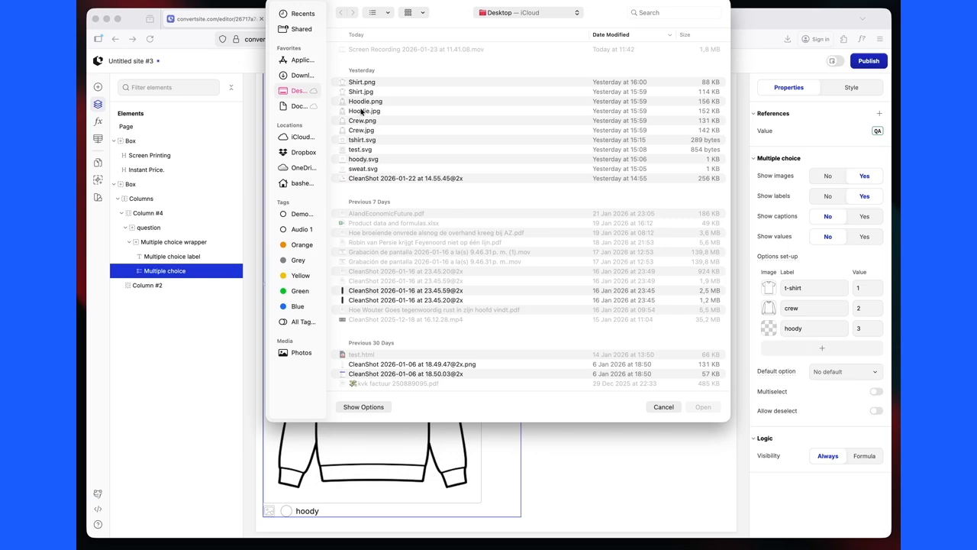
double_click(364, 110)
left_click(817, 329)
key("BackSpace")
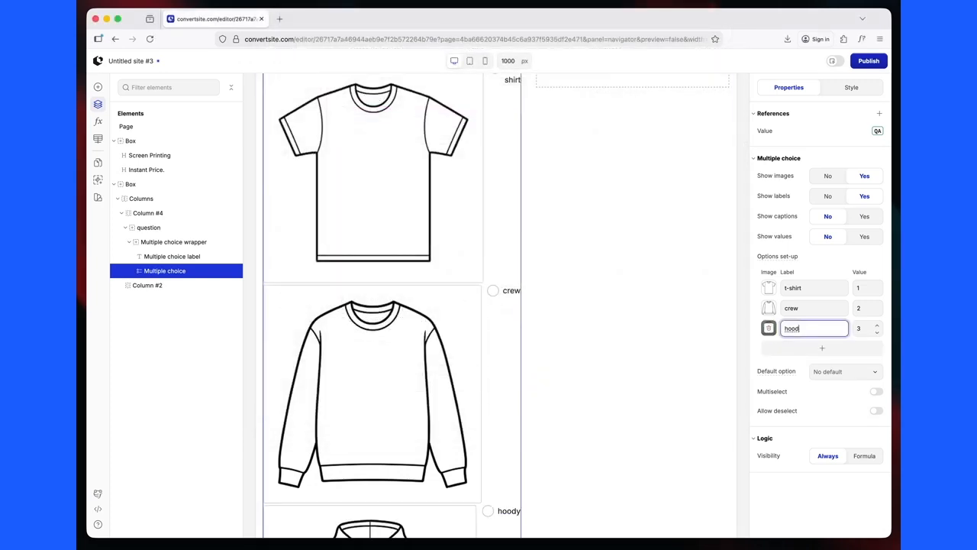
type("ie")
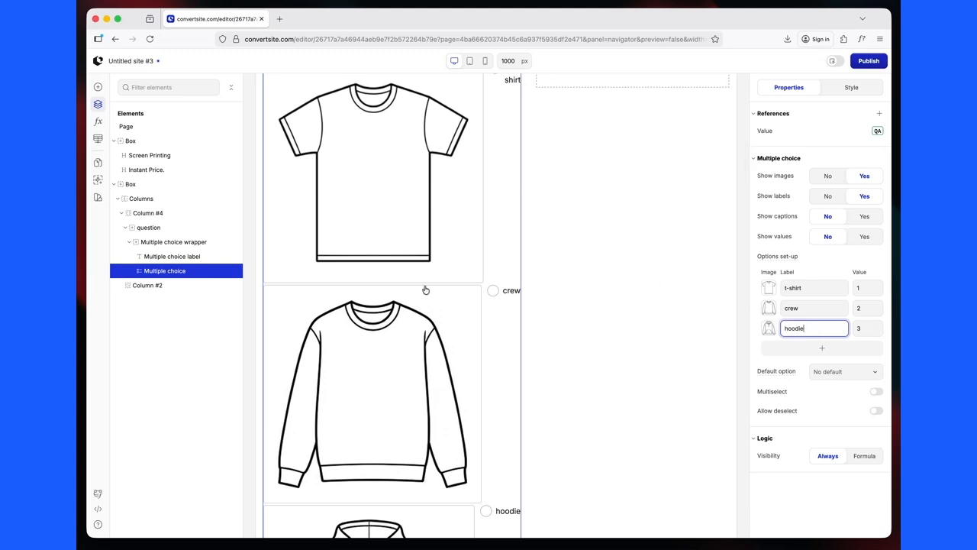
scroll(426, 291, "down", 5)
scroll(425, 290, "up", 5)
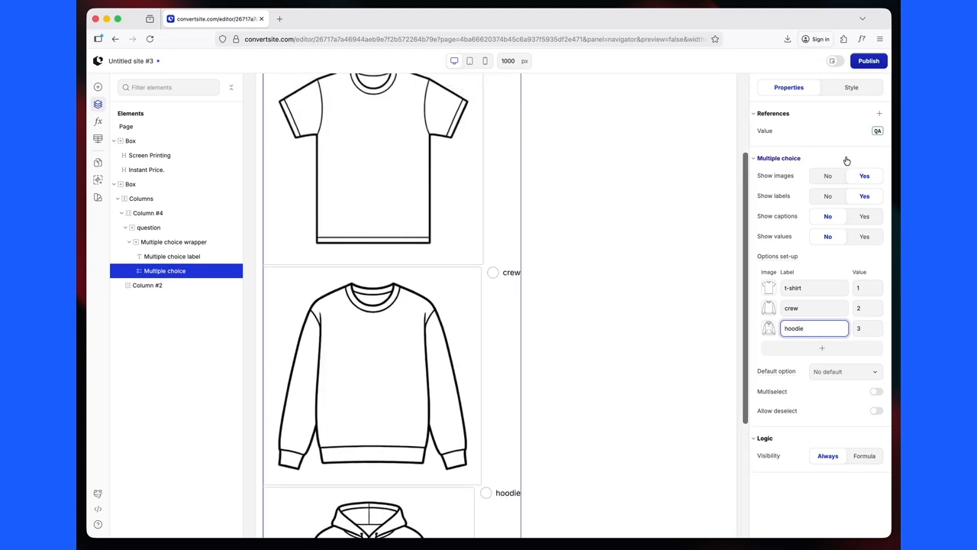
Lay out the garment multiple choice options in 3 columns with vertical orientation
left_click(851, 87)
scroll(837, 234, "down", 1)
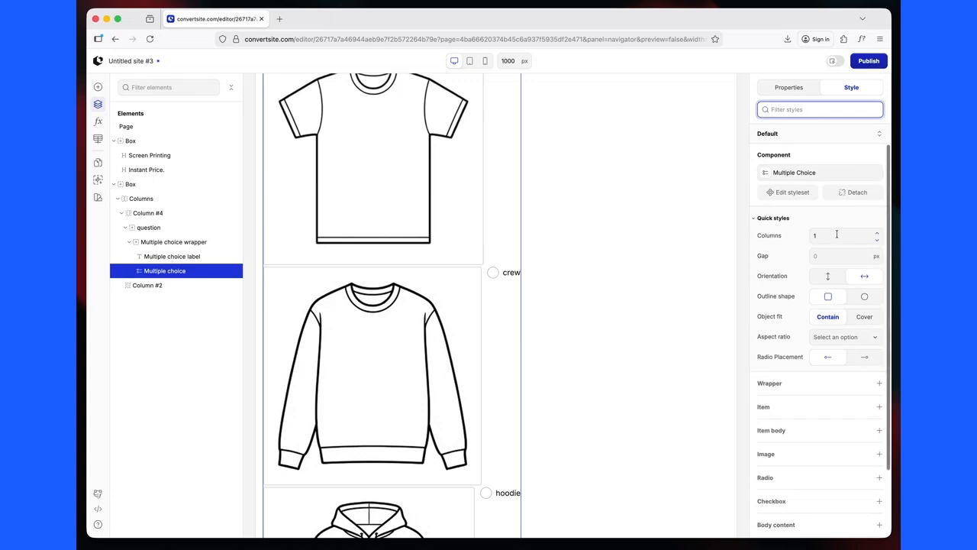
left_click(879, 234)
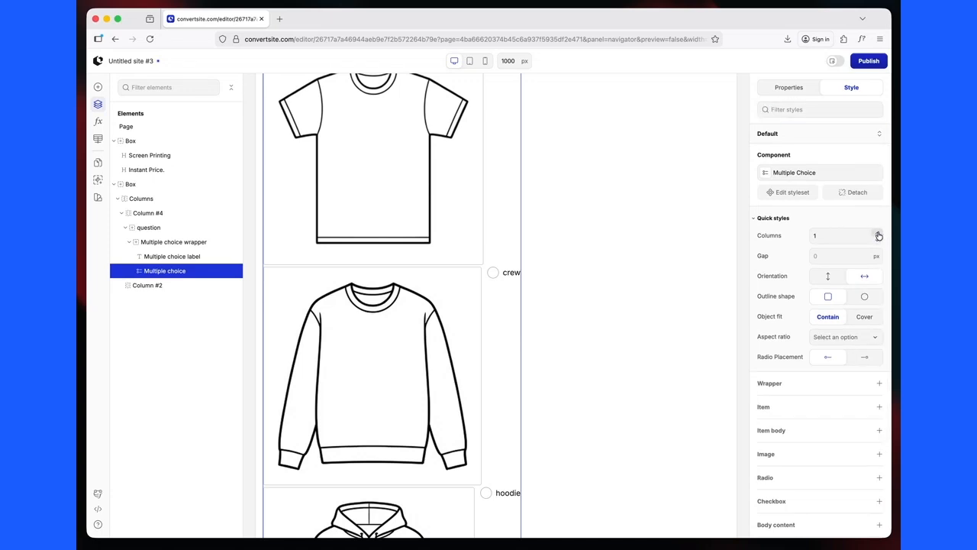
left_click(879, 234)
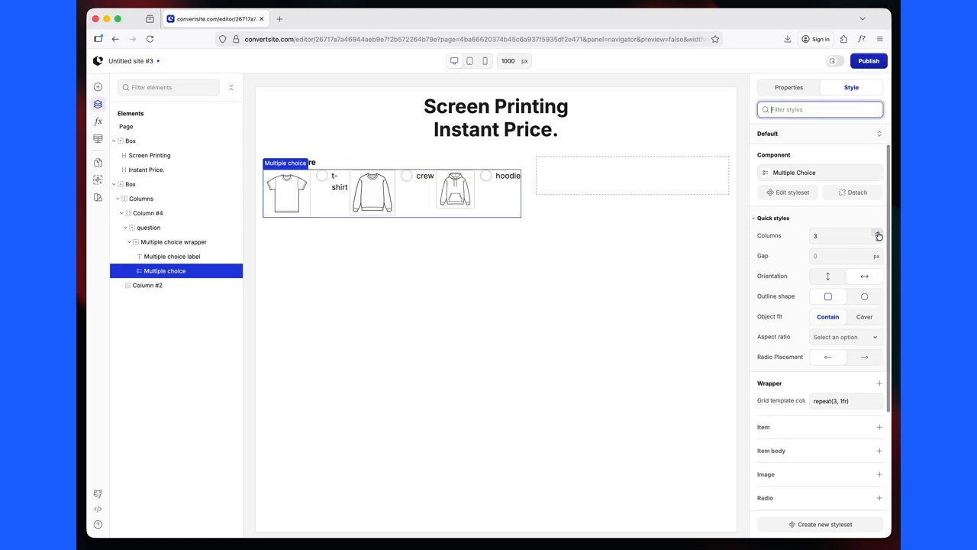
left_click(826, 277)
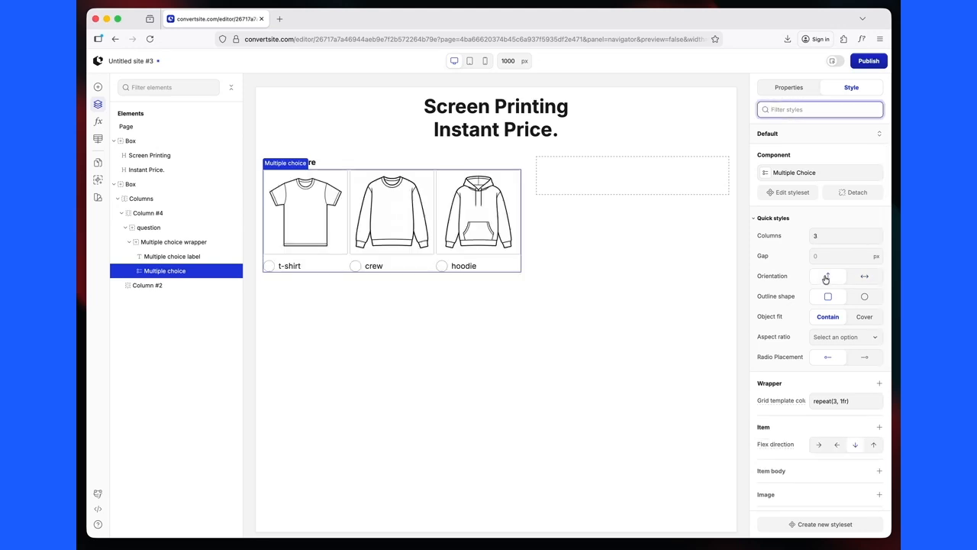
Set the option images' aspect ratio to 1:1 and place the radios before their labels
left_click(839, 338)
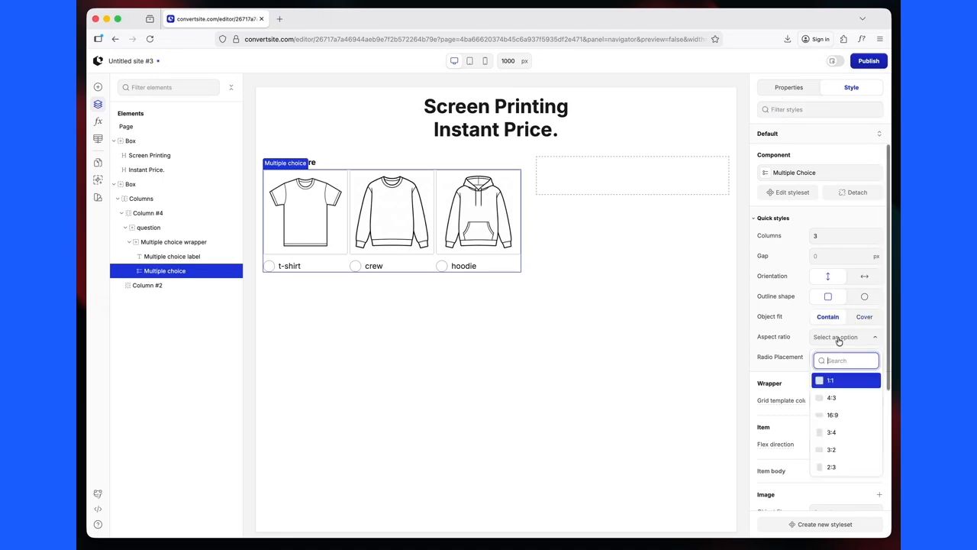
left_click(834, 399)
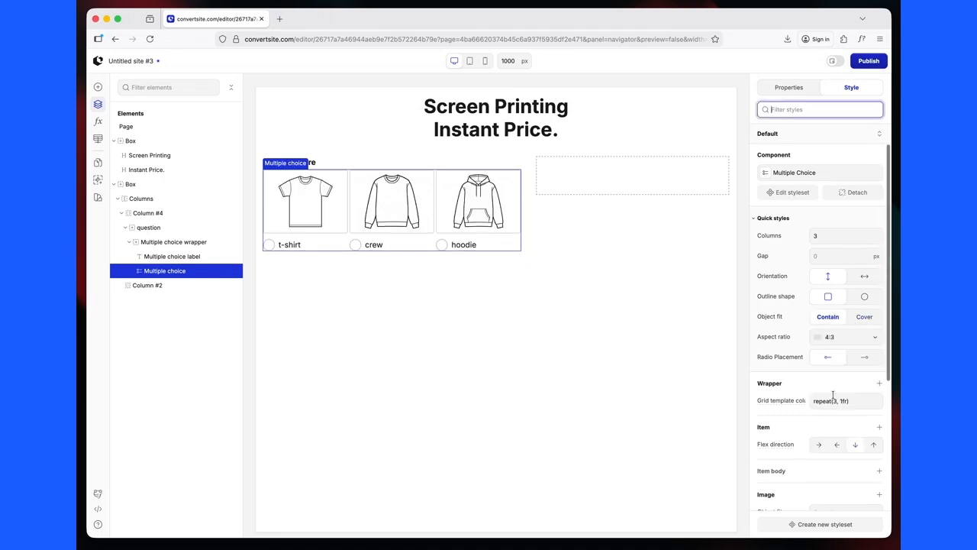
left_click(843, 337)
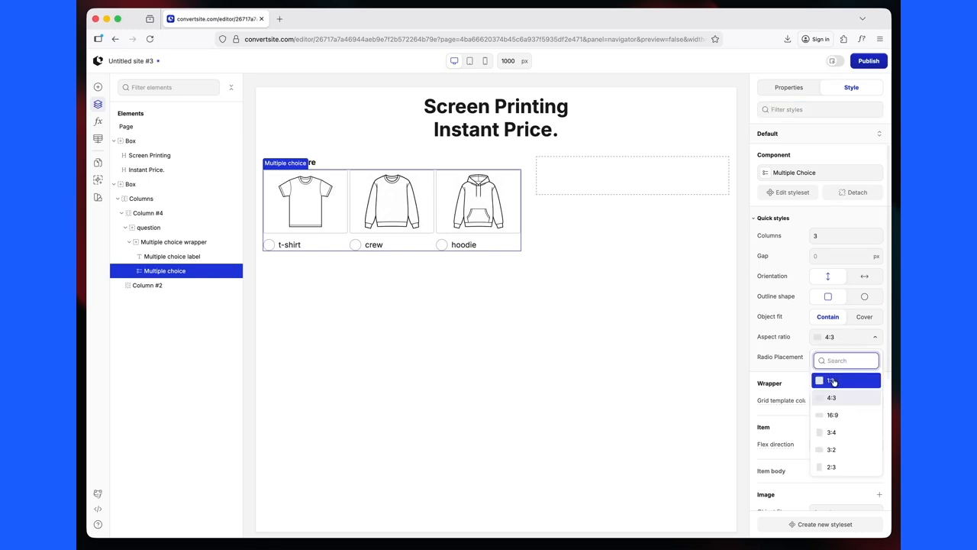
left_click(834, 380)
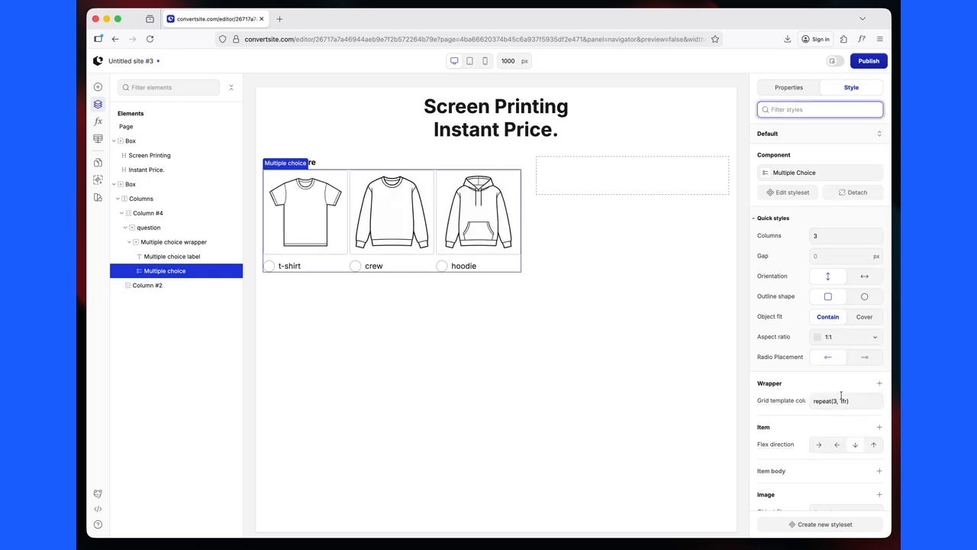
left_click(865, 356)
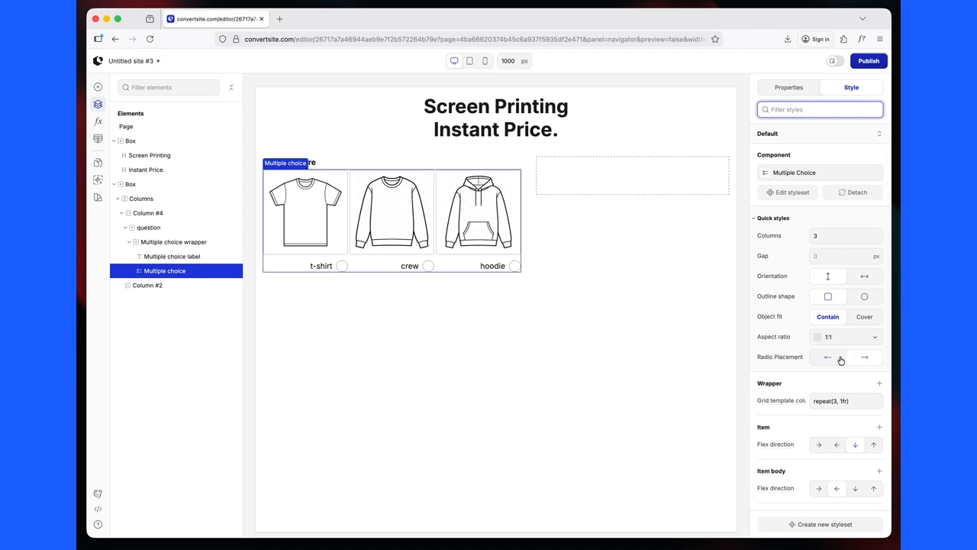
left_click(828, 358)
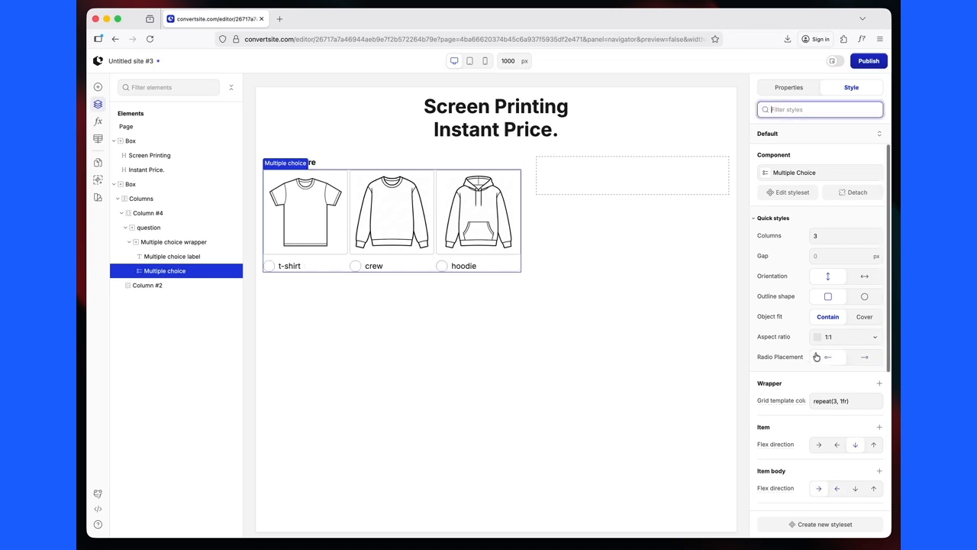
Set the gap between the garment options to 16 px and test selecting t-shirt, crew and hoodie on the page
left_click(833, 254)
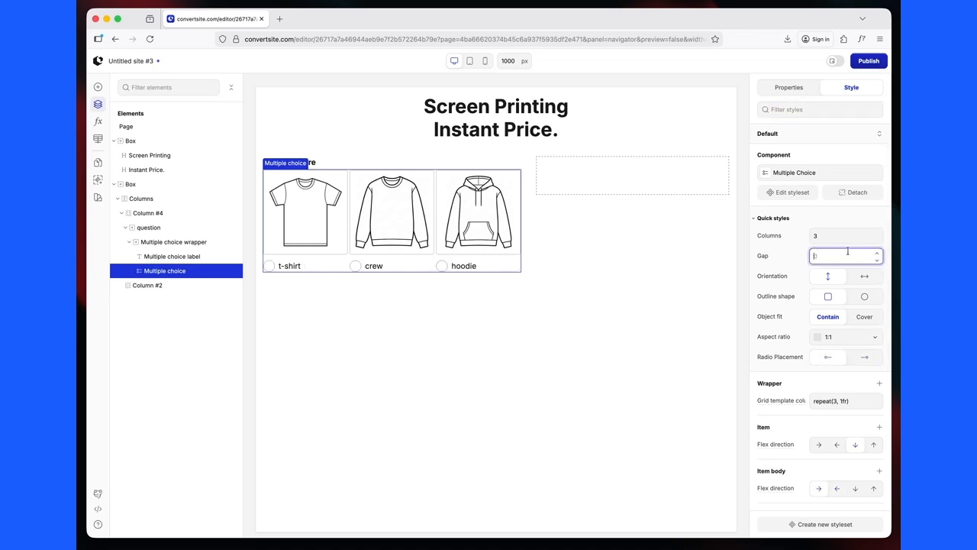
type("16")
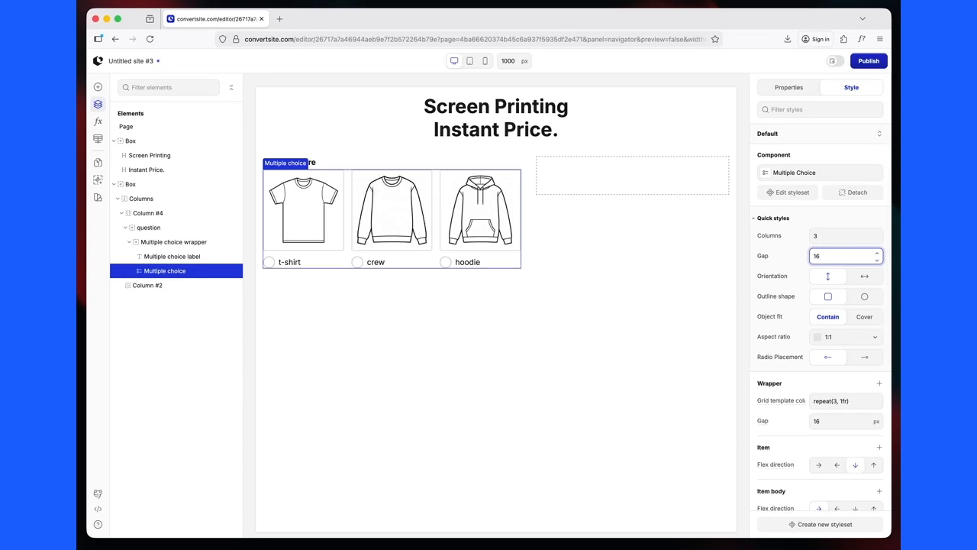
left_click(315, 240)
left_click(386, 237)
left_click(492, 233)
left_click(309, 227)
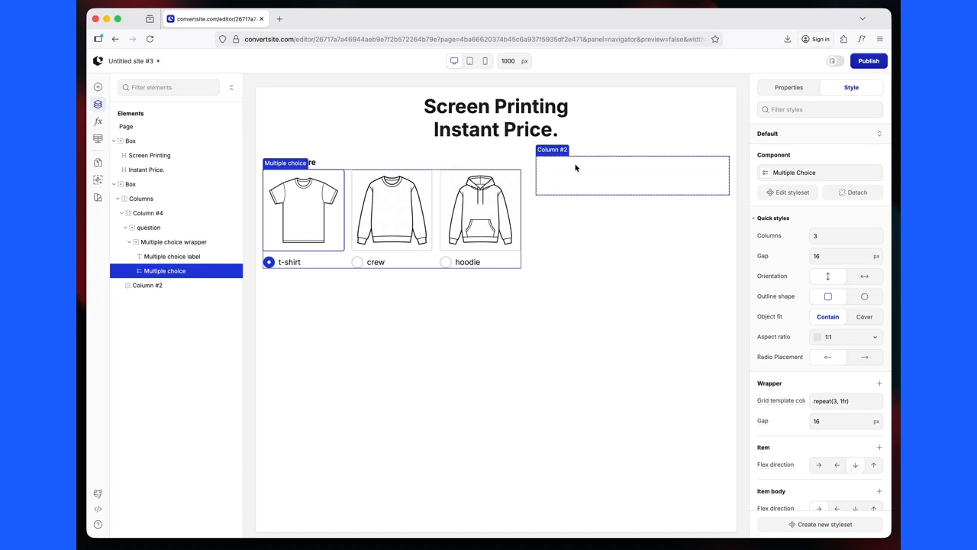
Rename the multiple choice question's value reference to GARMENT
left_click(801, 91)
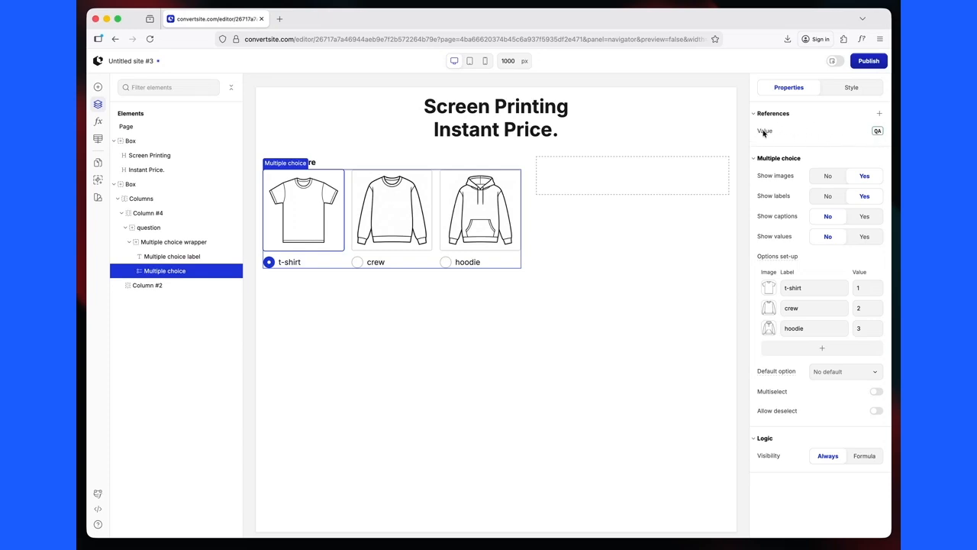
left_click(877, 132)
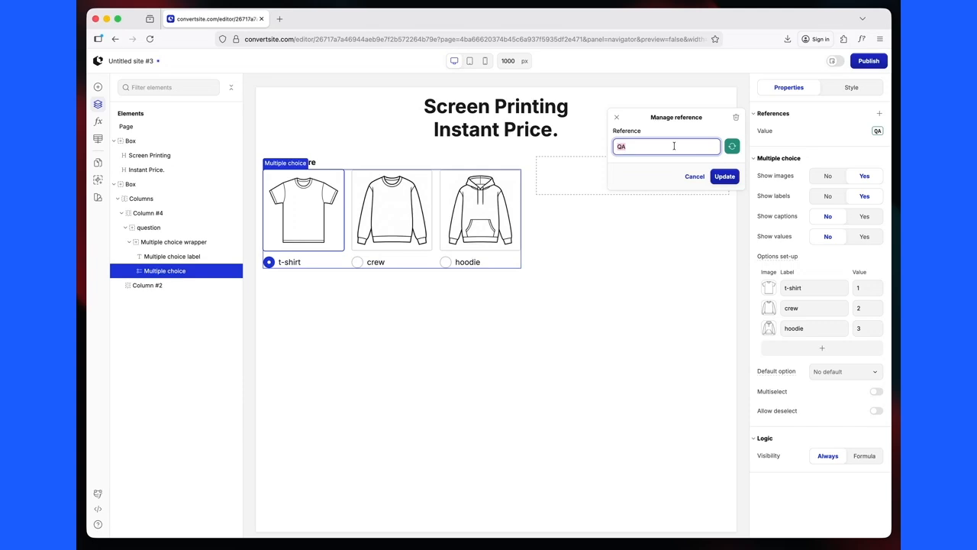
type("GARMENT")
key("Return")
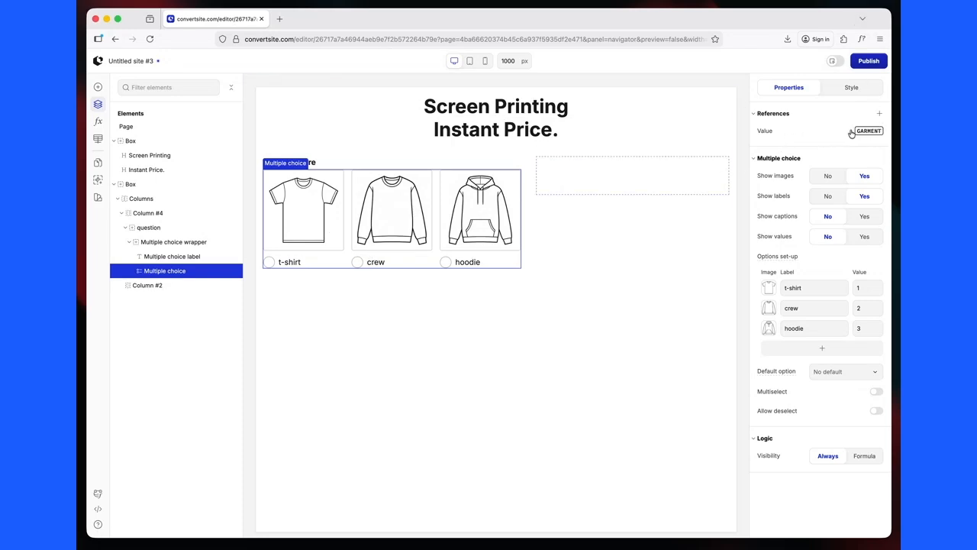
Rename the box holding the multiple choice wrapper to "questions"
left_click_drag(150, 228, 161, 230)
double_click(161, 231)
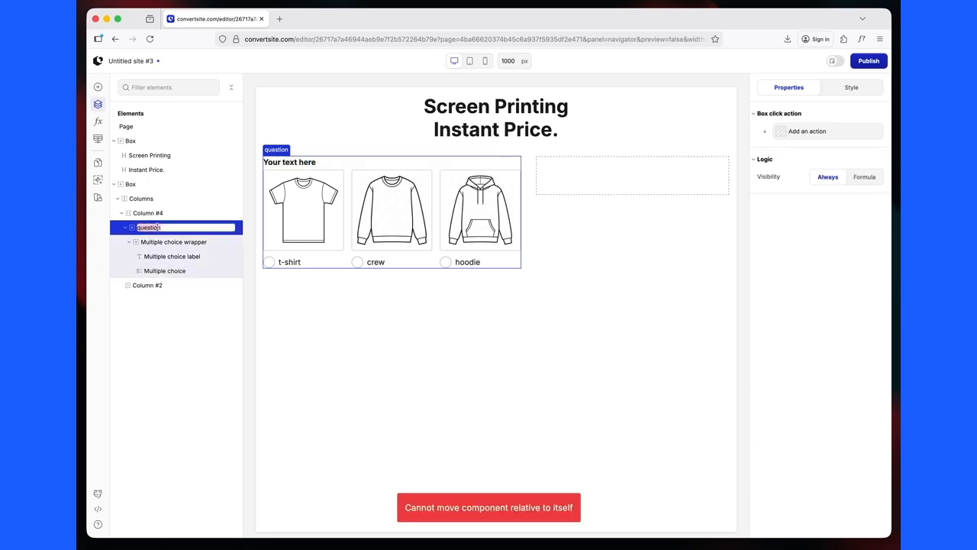
type("s")
key("super+z")
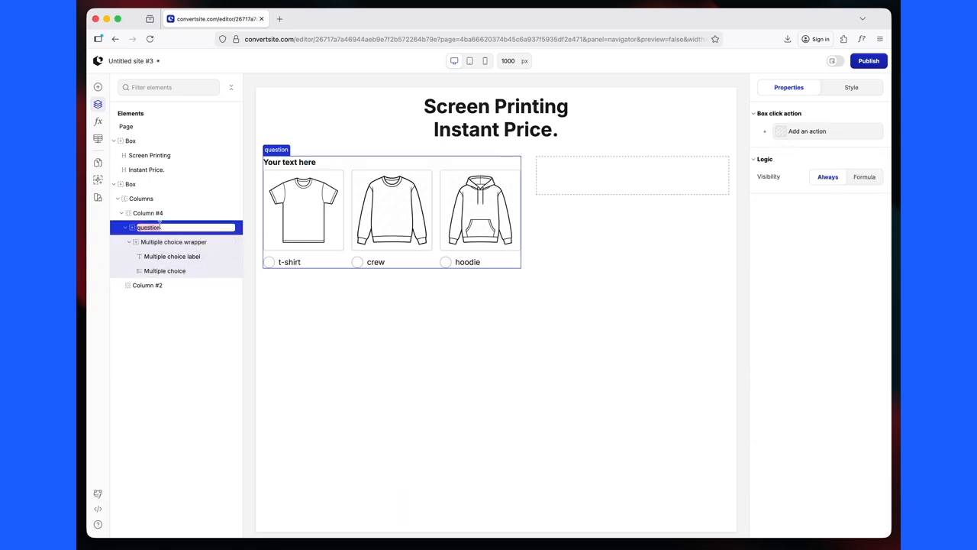
type("a")
type("s")
key("Return")
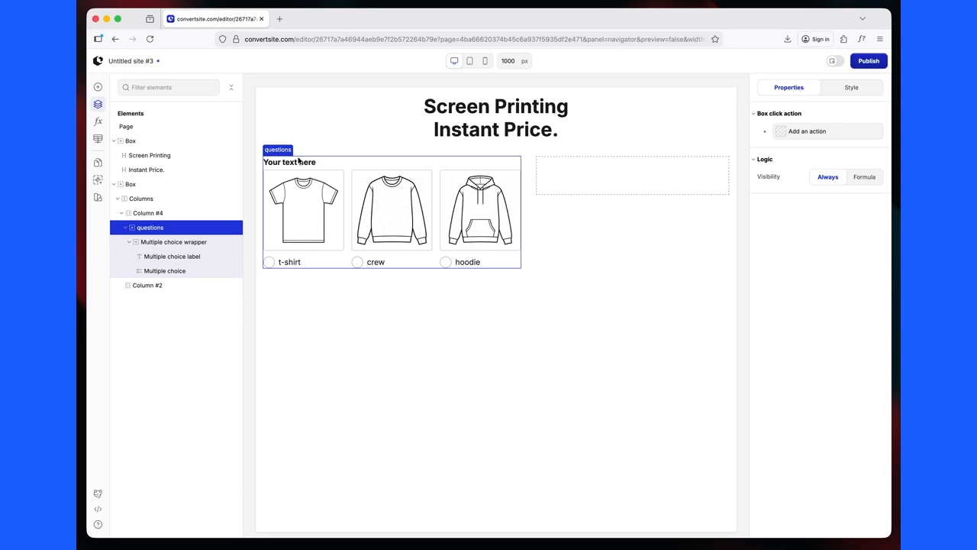
Set the multiple choice label's text to "Choose your garment"
left_click(157, 258)
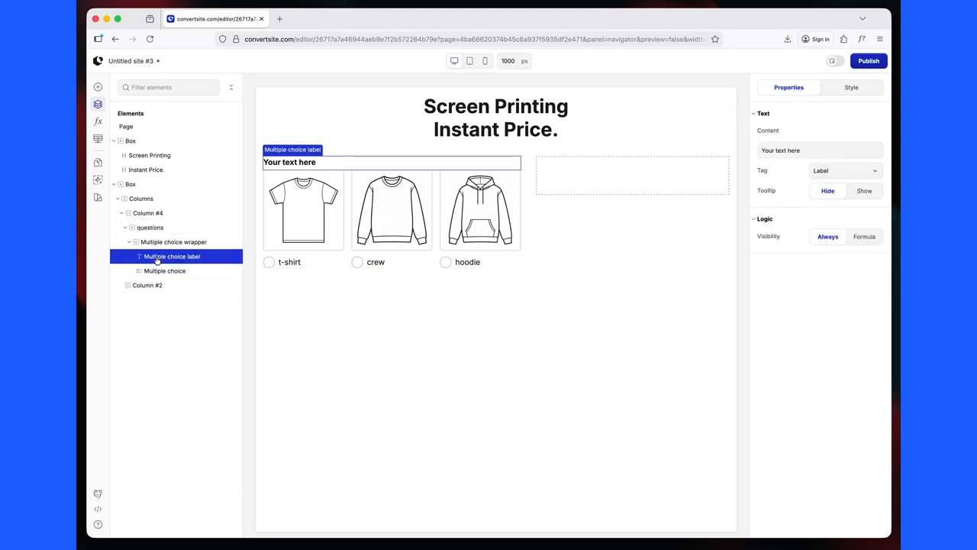
left_click(817, 151)
type("C")
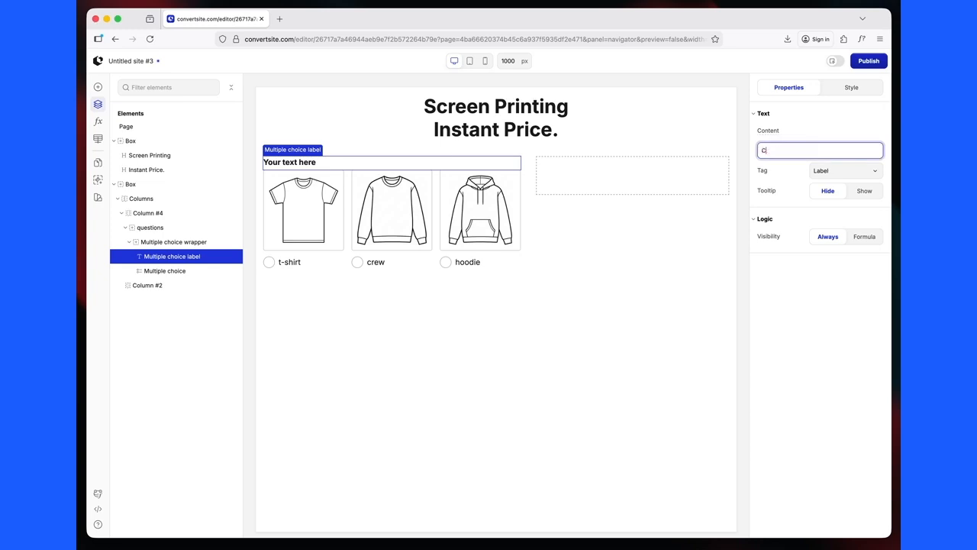
type("hoose your garment")
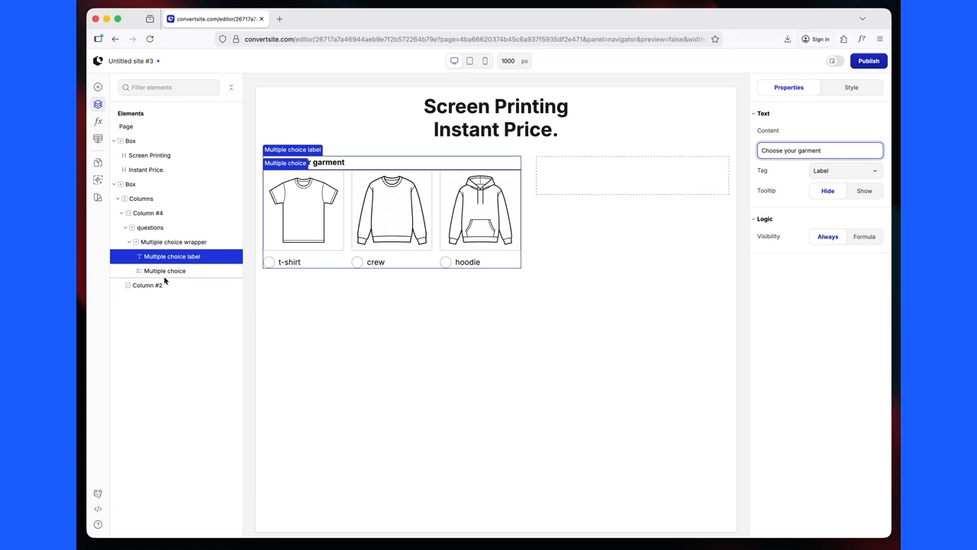
Add a number input to the questions box, below the garment question
left_click(132, 228)
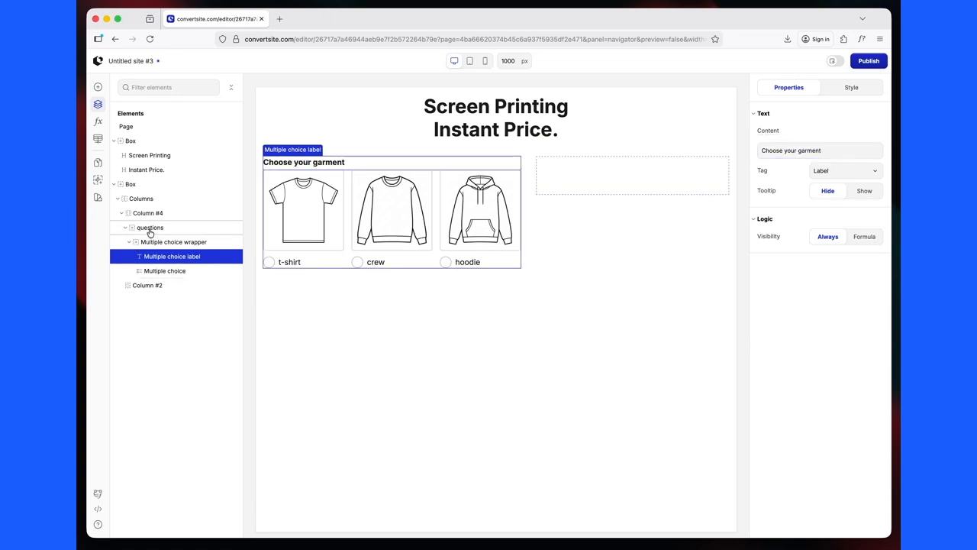
left_click(98, 87)
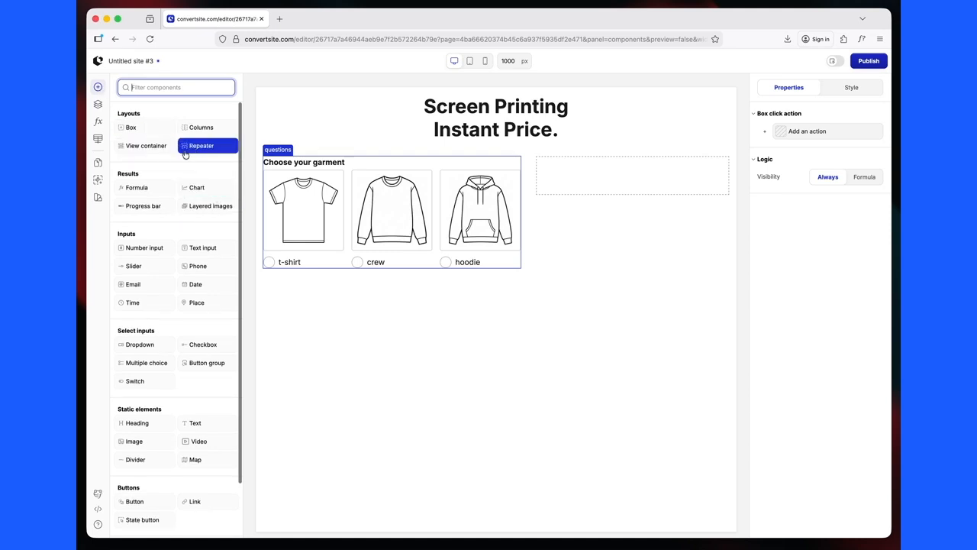
type("number")
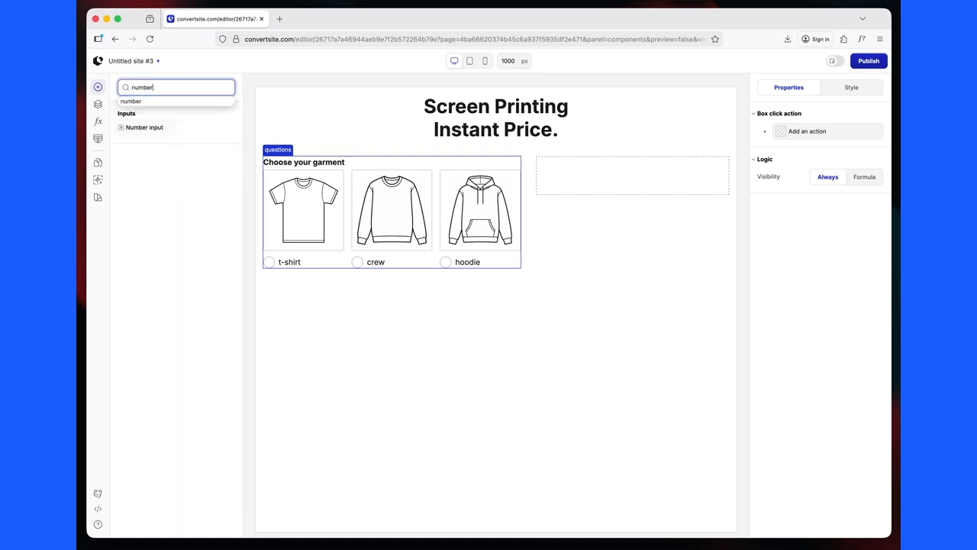
left_click(136, 131)
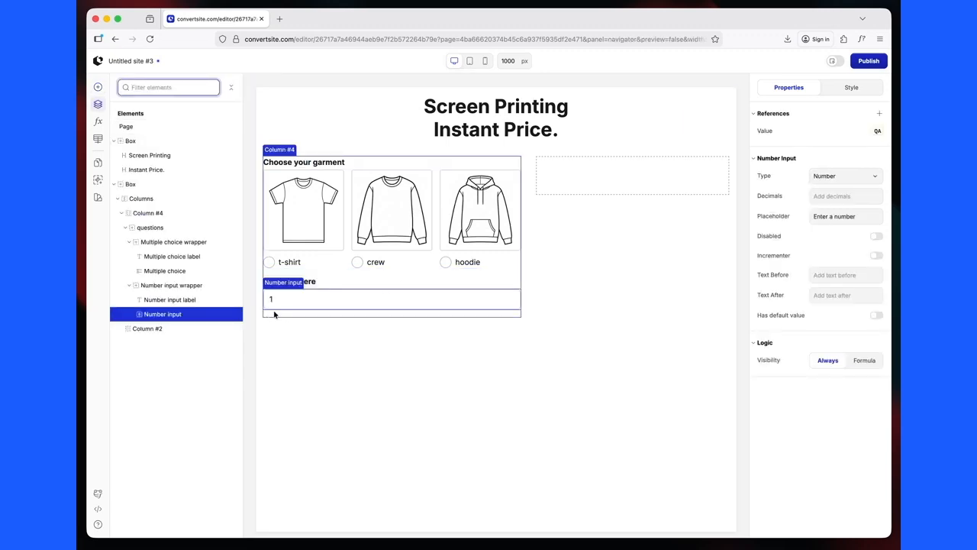
Set the number input label's text to "Choose your quantity"
left_click(312, 281)
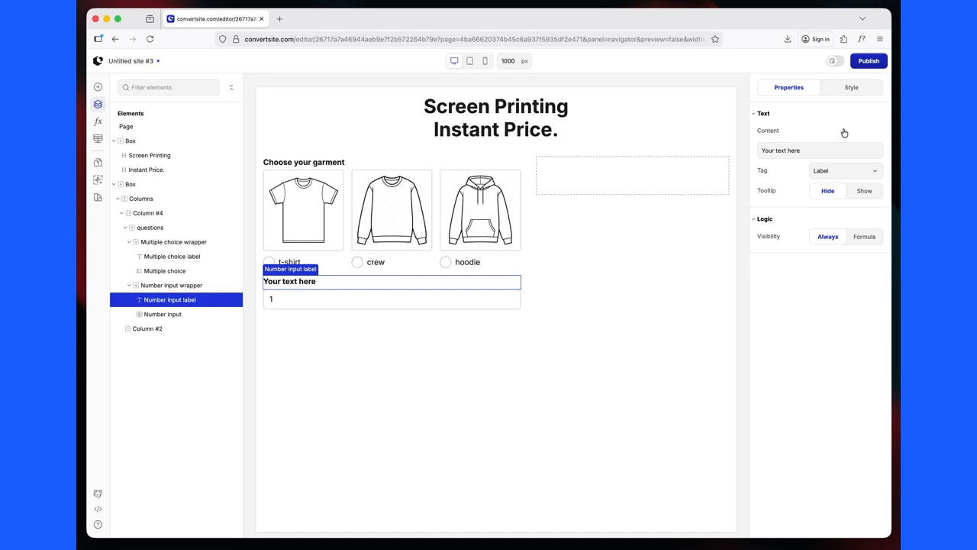
triple_click(795, 149)
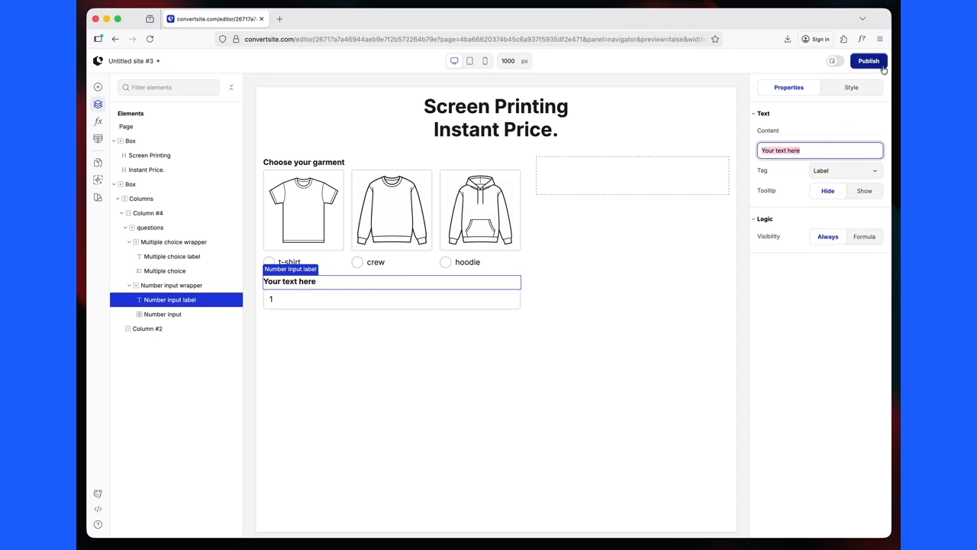
type("Choose your quantity")
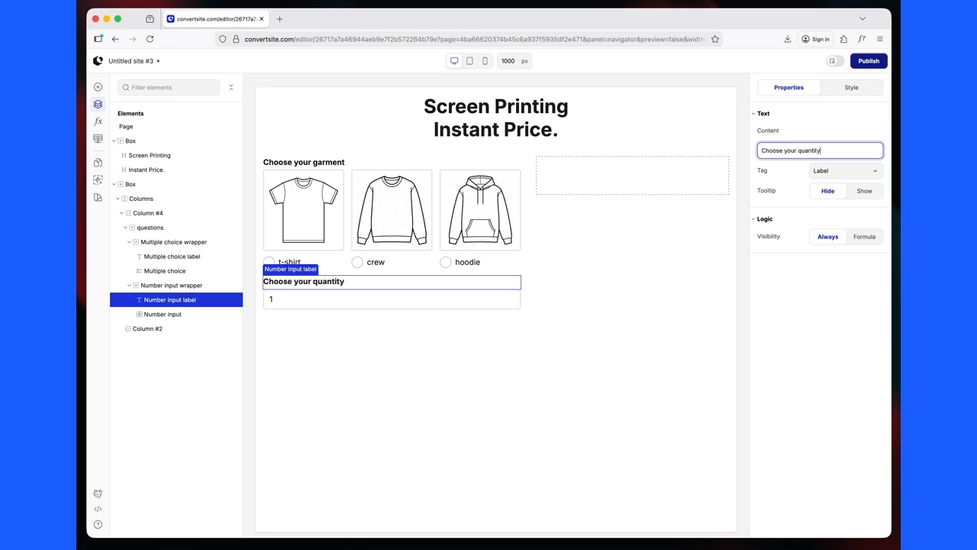
Give the quantity number input 0 decimals and a default value of 20, and reload the page to apply it
left_click(320, 301)
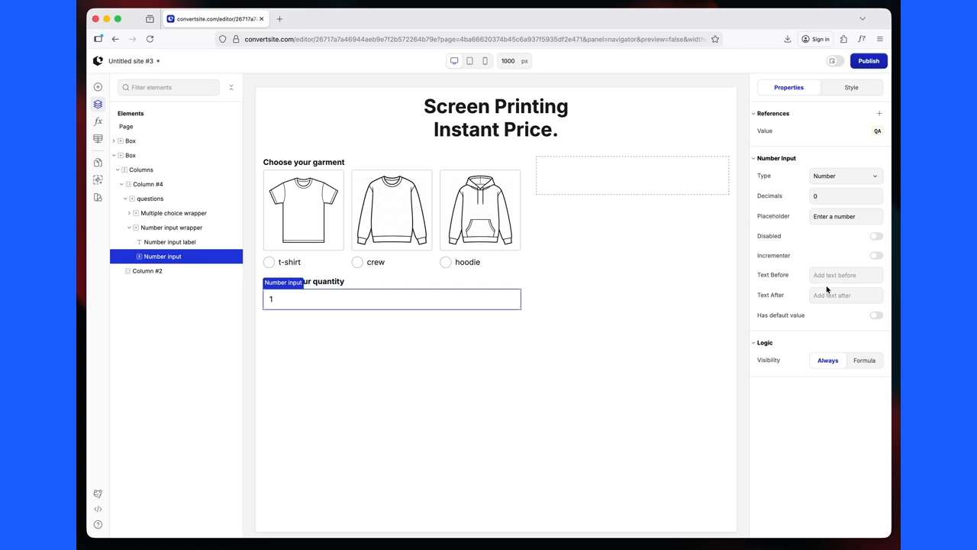
left_click(854, 177)
left_click(856, 179)
left_click(877, 315)
left_click(825, 334)
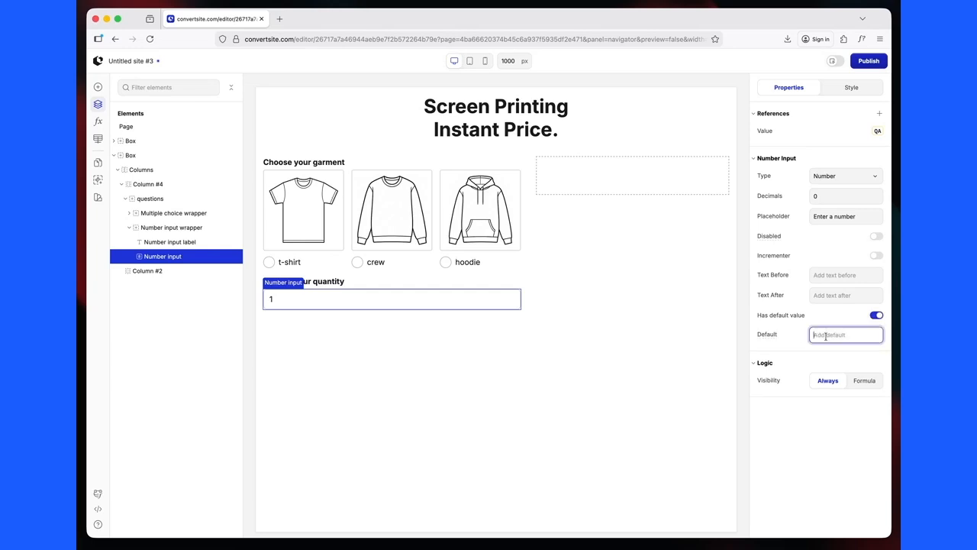
type("10")
left_click(395, 447)
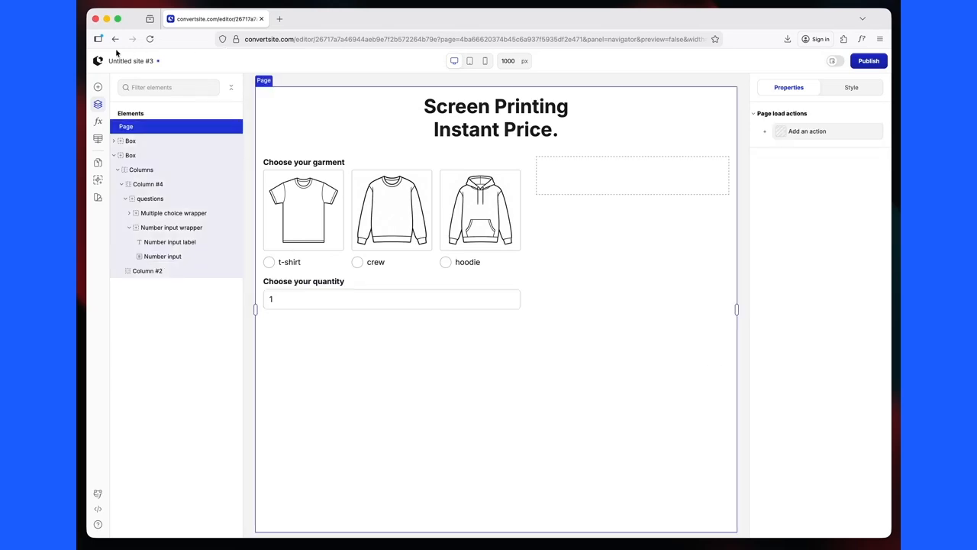
left_click(150, 40)
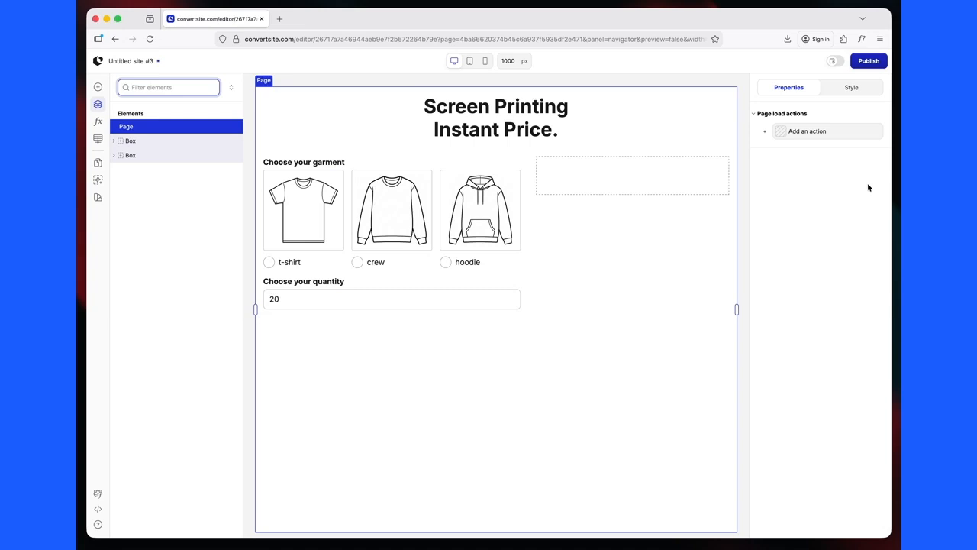
Rename the quantity number input's value reference to QTY
left_click(878, 130)
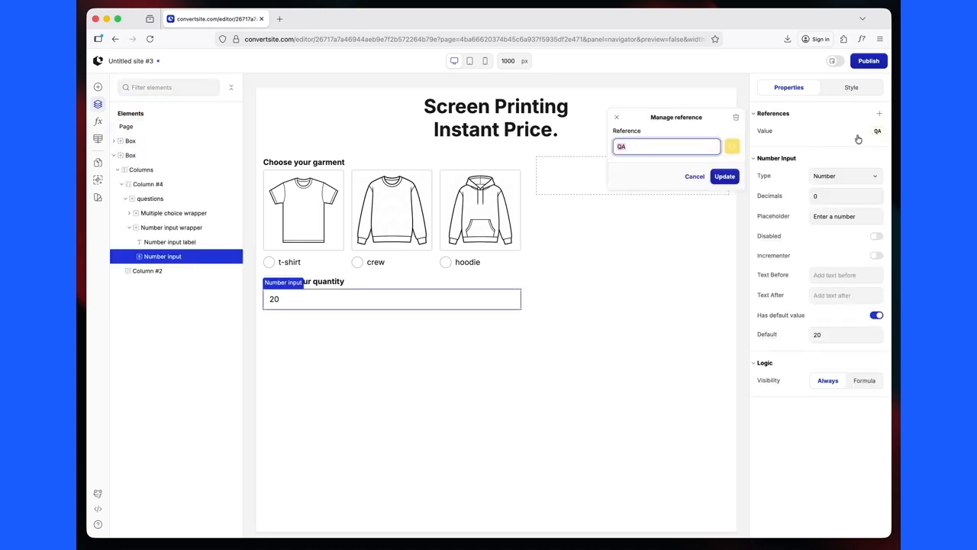
double_click(647, 149)
key("Return")
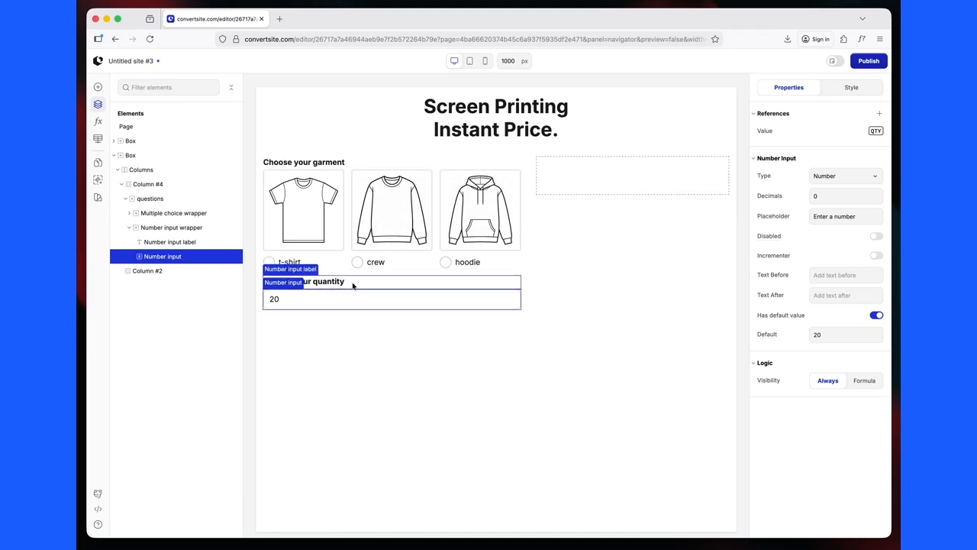
Add a box to the empty second column beside the questions and rename it "results"
left_click(334, 329)
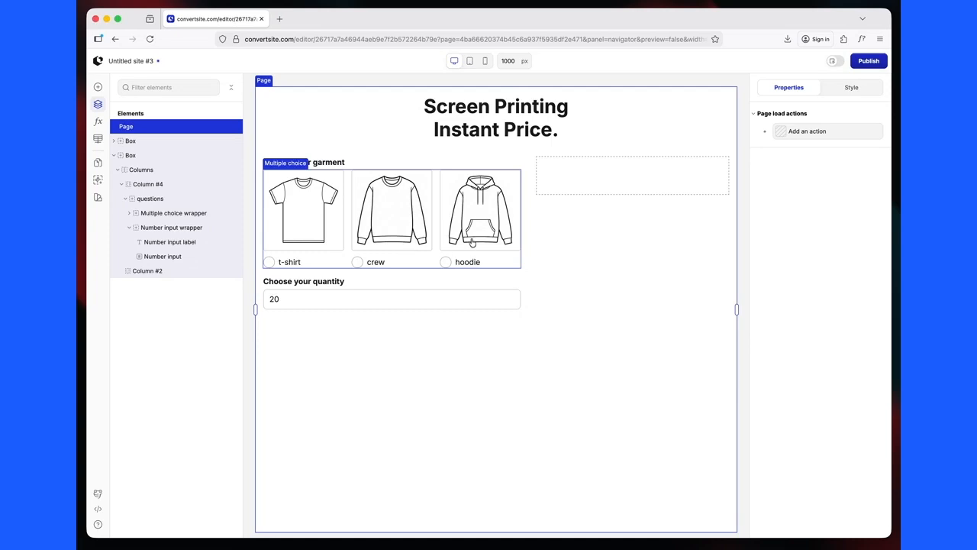
left_click(599, 179)
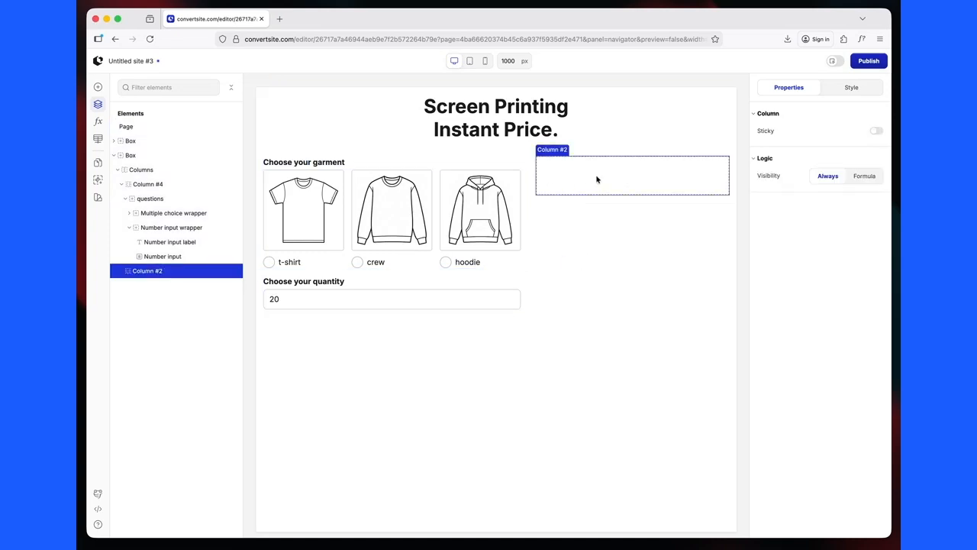
left_click(97, 87)
left_click(132, 127)
double_click(145, 285)
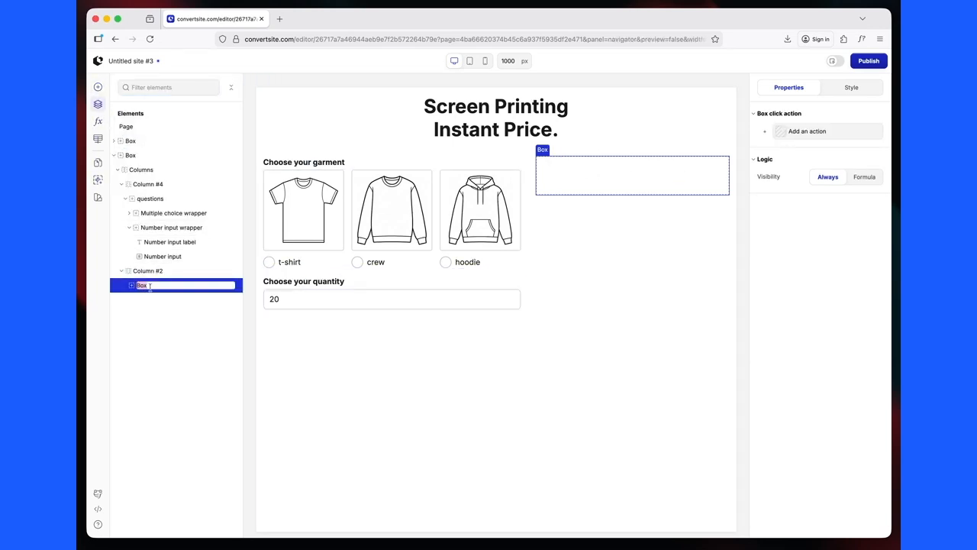
type("results")
key("Return")
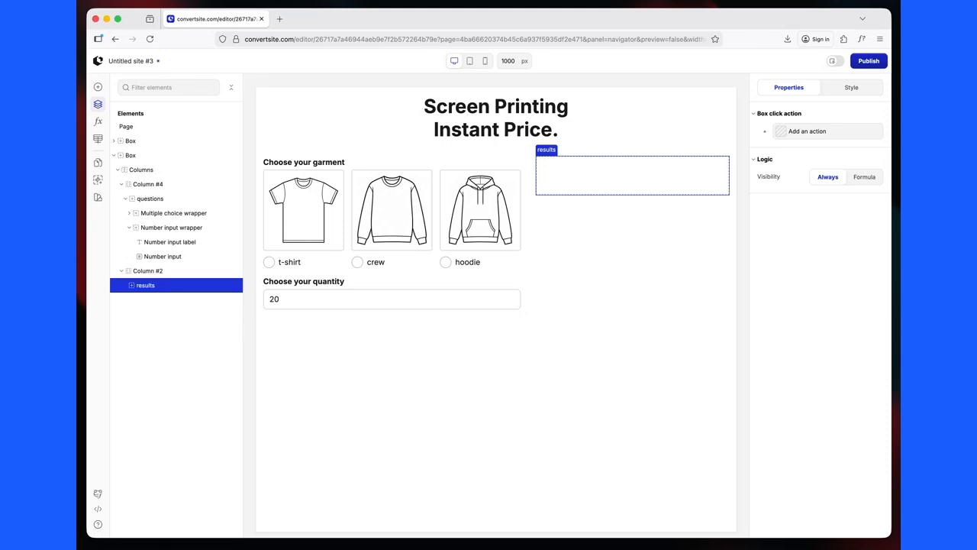
Set the results box's background color to the theme color Neutral / 50
left_click(851, 89)
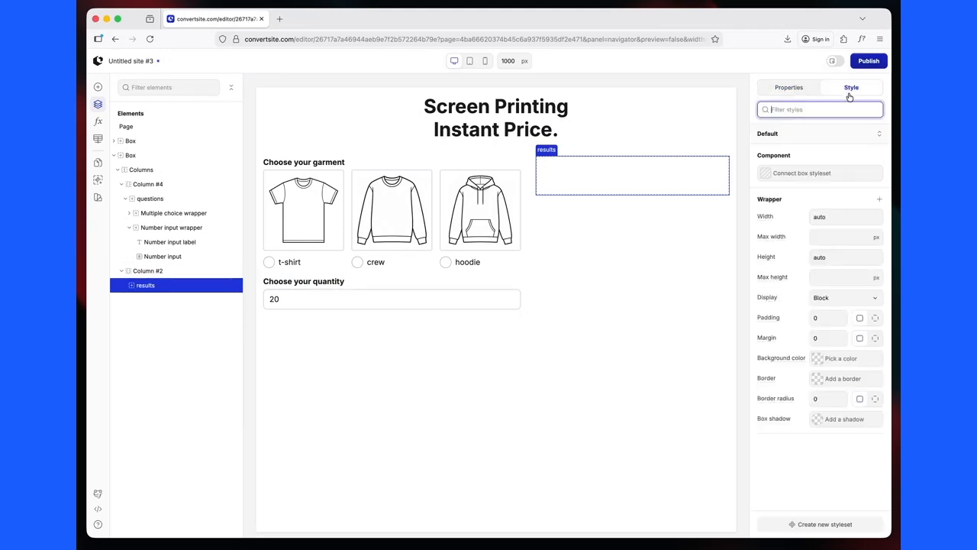
left_click(823, 362)
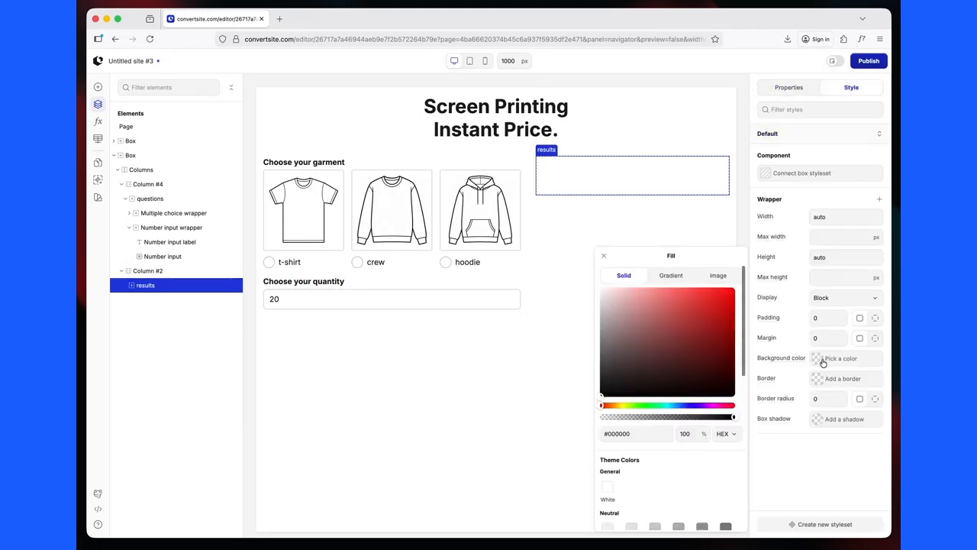
scroll(637, 501, "down", 3)
scroll(641, 458, "down", 5)
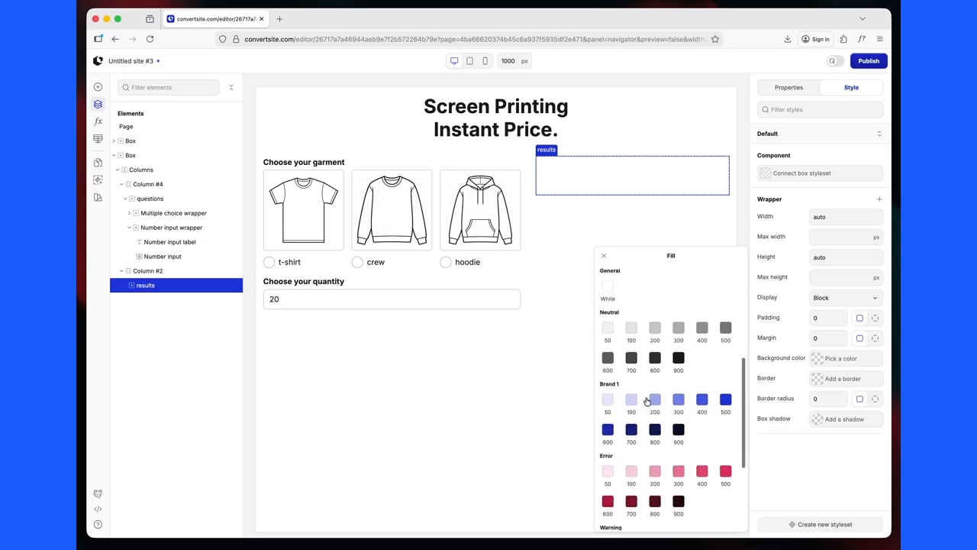
scroll(648, 399, "up", 4)
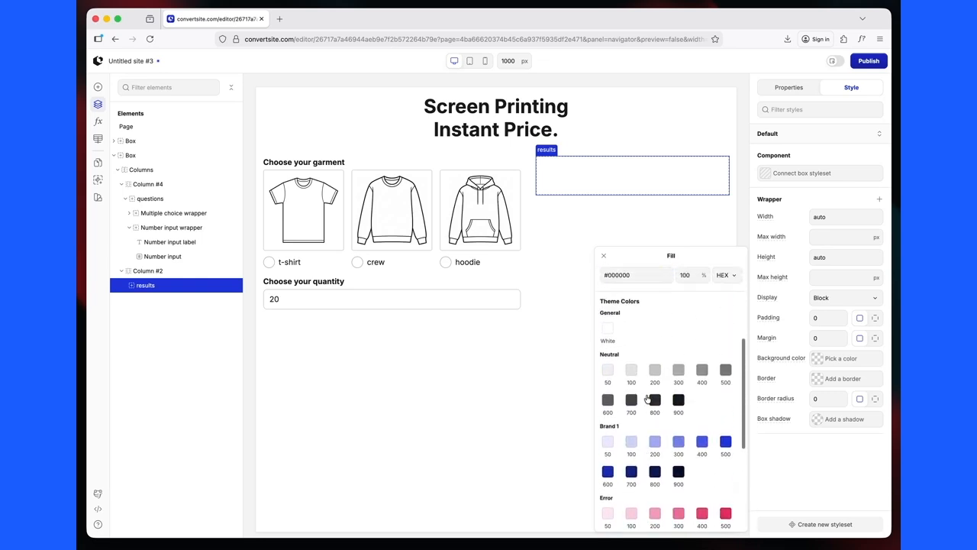
left_click(608, 371)
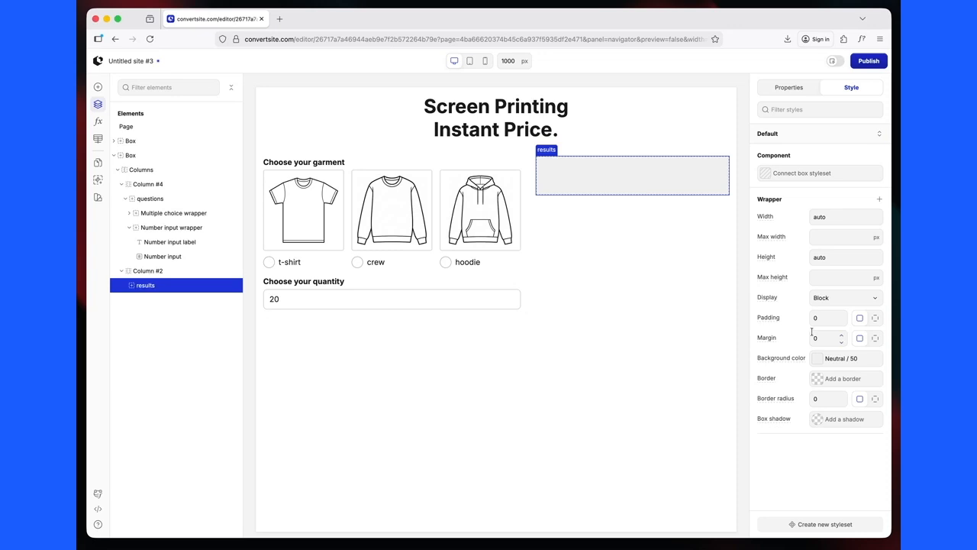
Give the results box a solid 1 px border in a light grey theme color
left_click(818, 380)
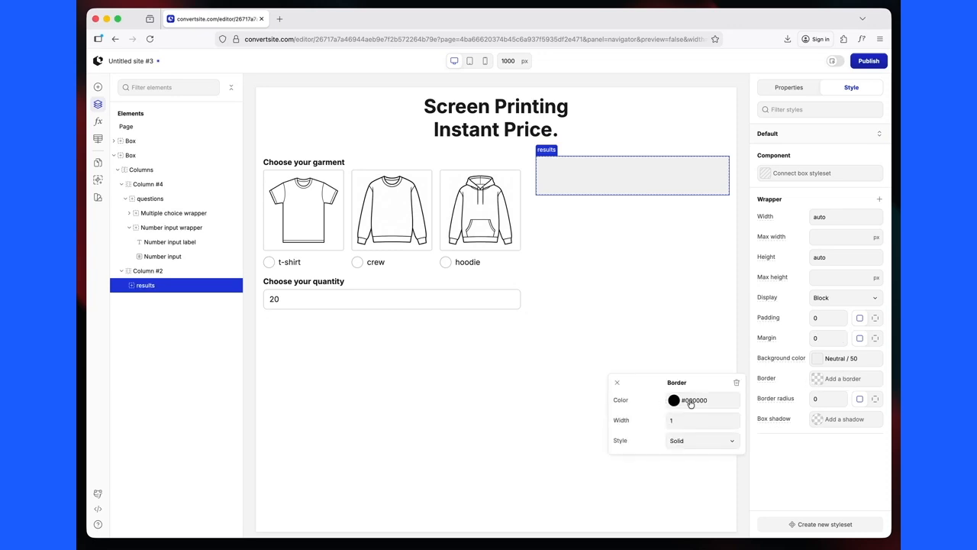
left_click(672, 400)
scroll(510, 476, "down", 2)
left_click(488, 478)
Set the results box's border radius to 8 and its padding to 24
left_click(812, 398)
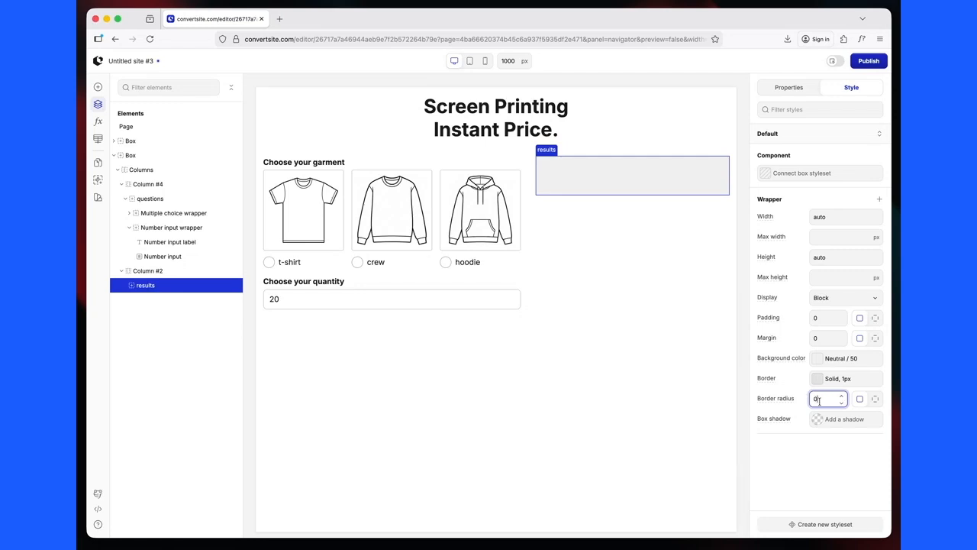
type("8")
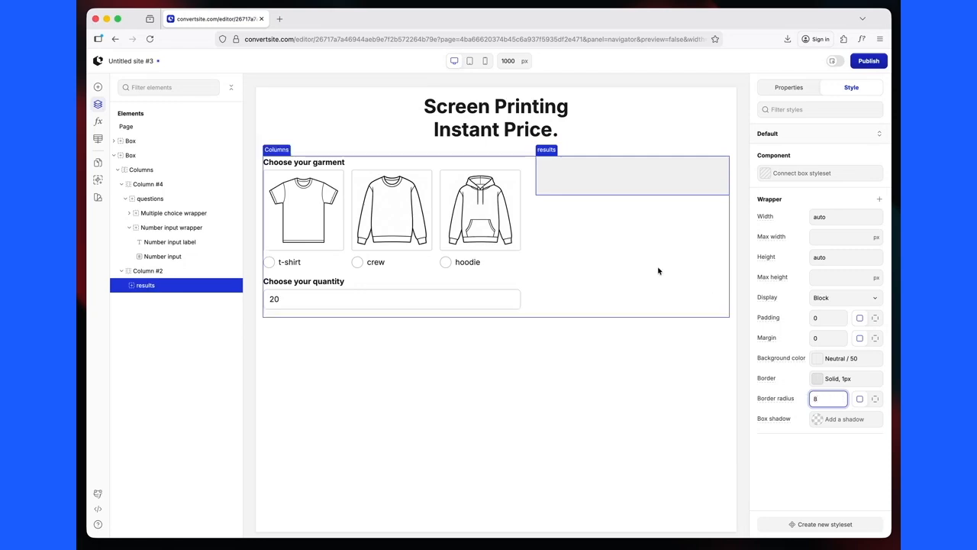
left_click(592, 447)
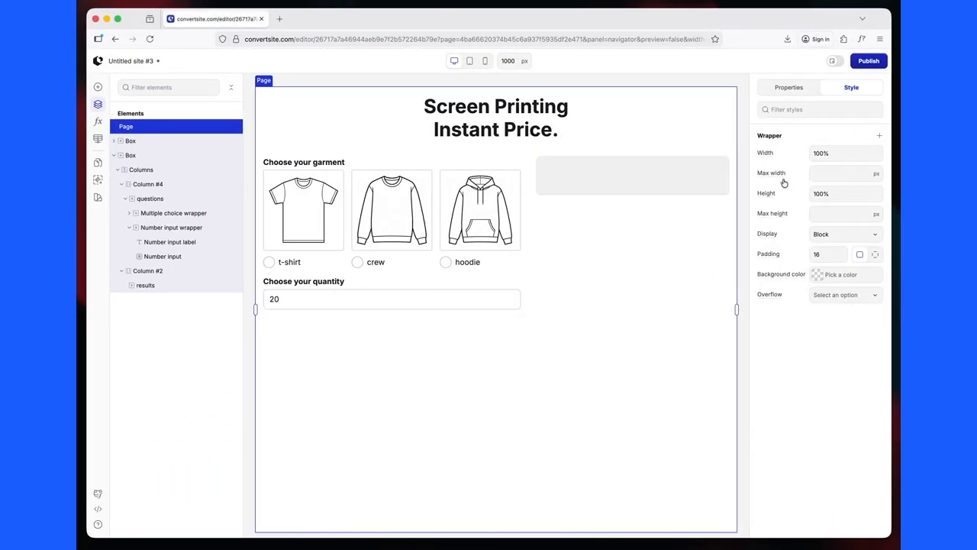
left_click(722, 183)
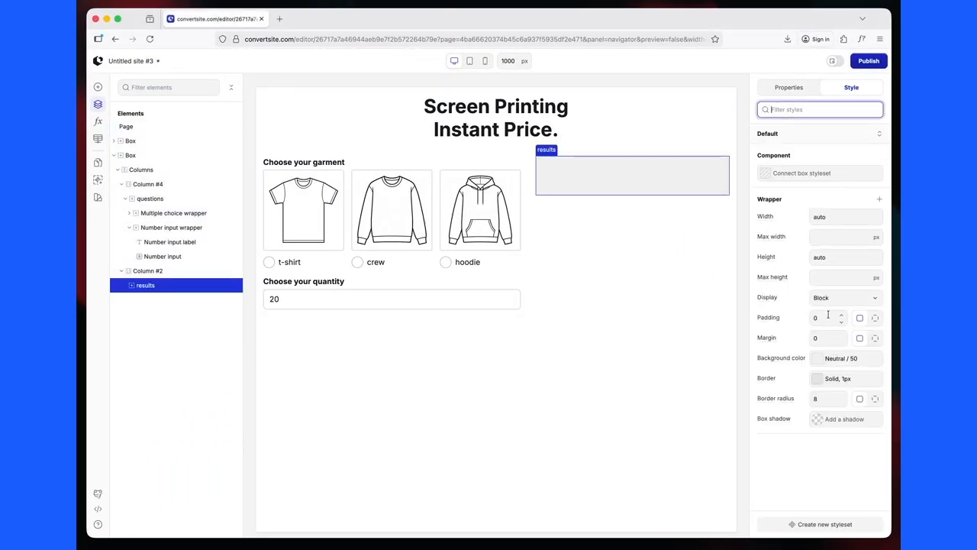
left_click(826, 314)
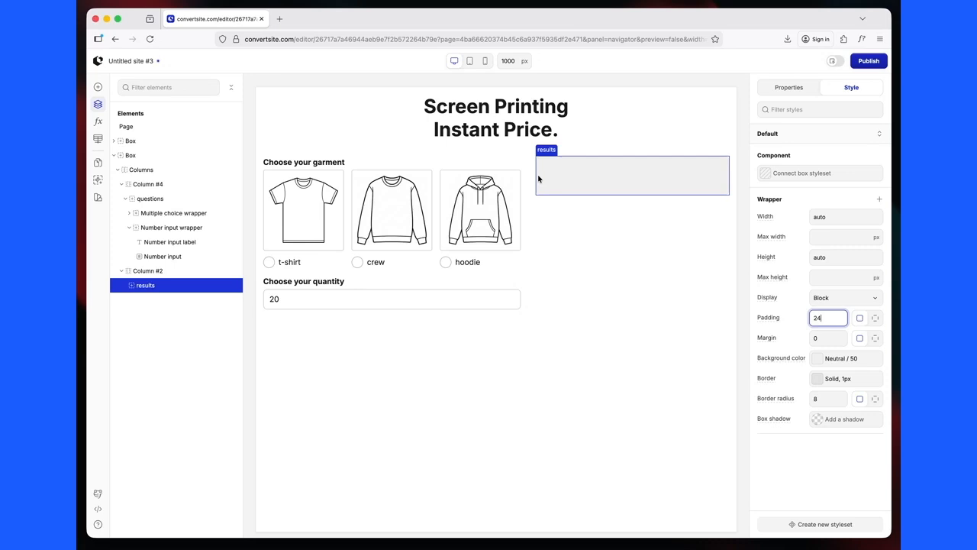
Add a two-column layout inside the results box and set its distribution to 3 4
left_click(100, 88)
left_click_drag(206, 129, 701, 183)
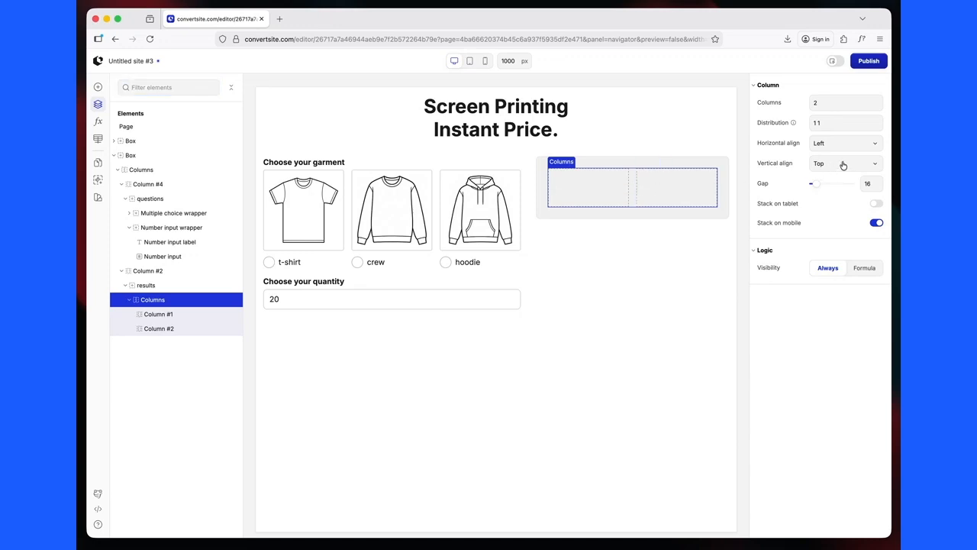
left_click(816, 122)
left_click_drag(823, 122, 800, 126)
type("2 ")
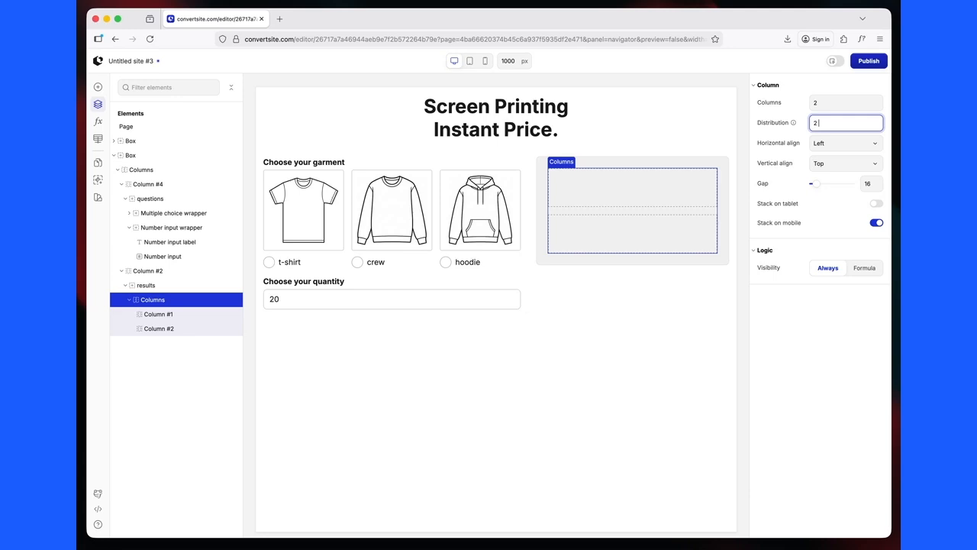
type("3")
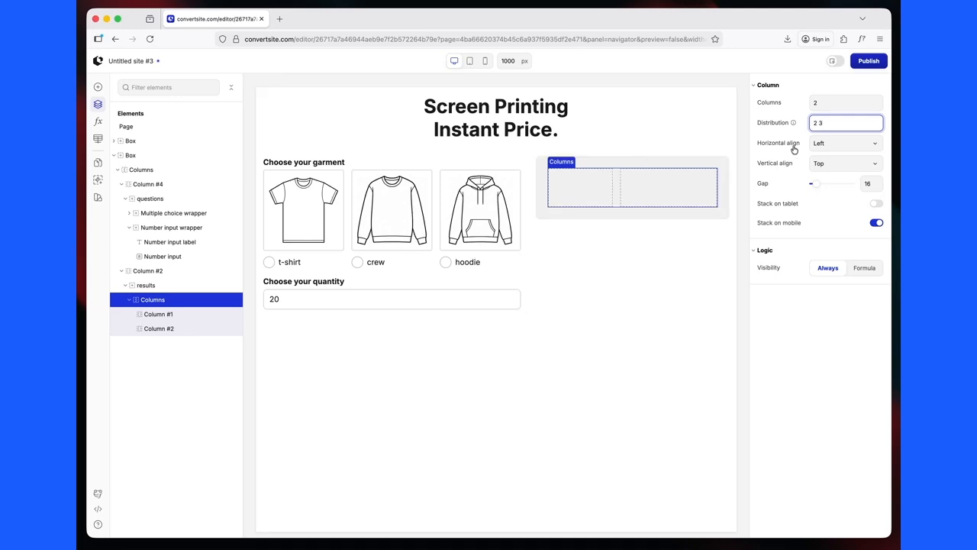
key("BackSpace")
key("BackSpace")
type("3 4")
Add a formula component to the first column inside the results box
left_click(585, 184)
left_click(98, 88)
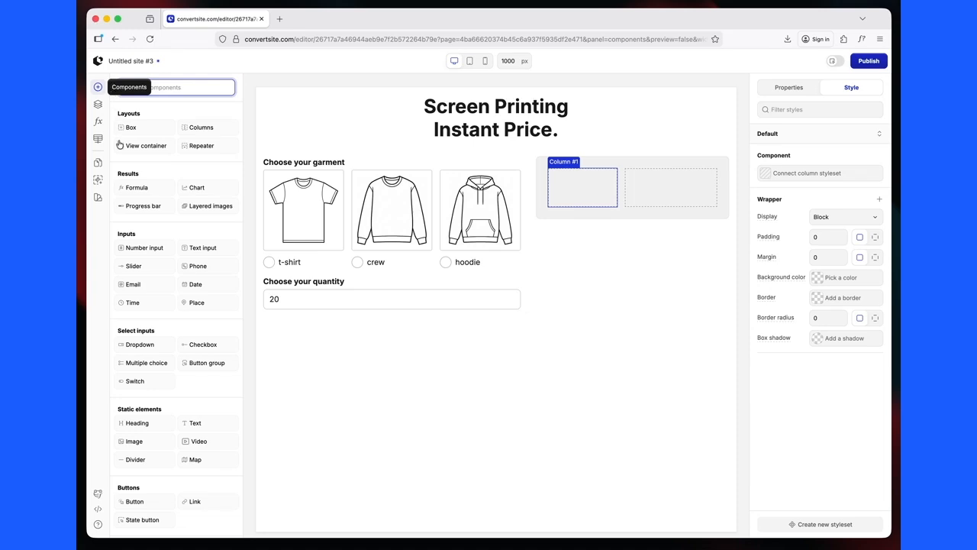
left_click(134, 197)
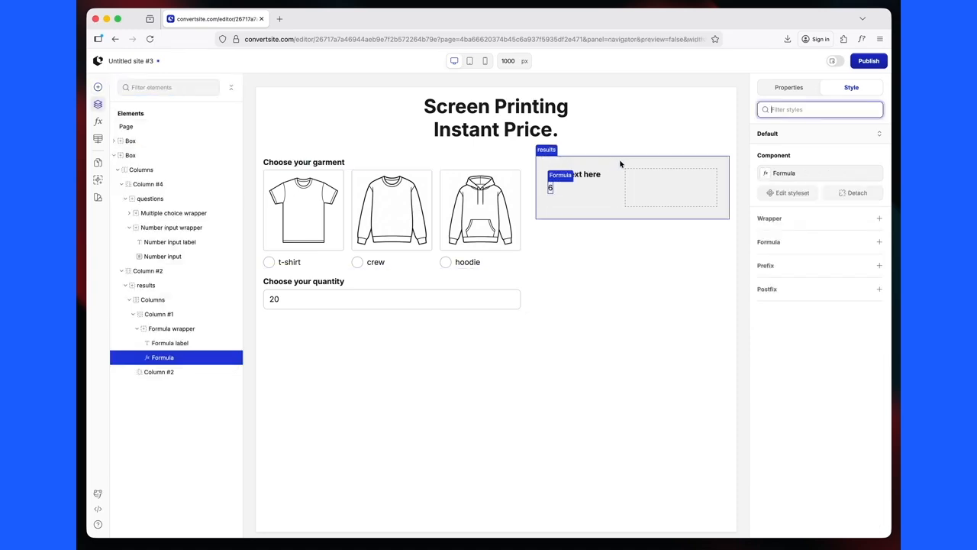
Set the formula label's text to "Price per shirt"
left_click(588, 178)
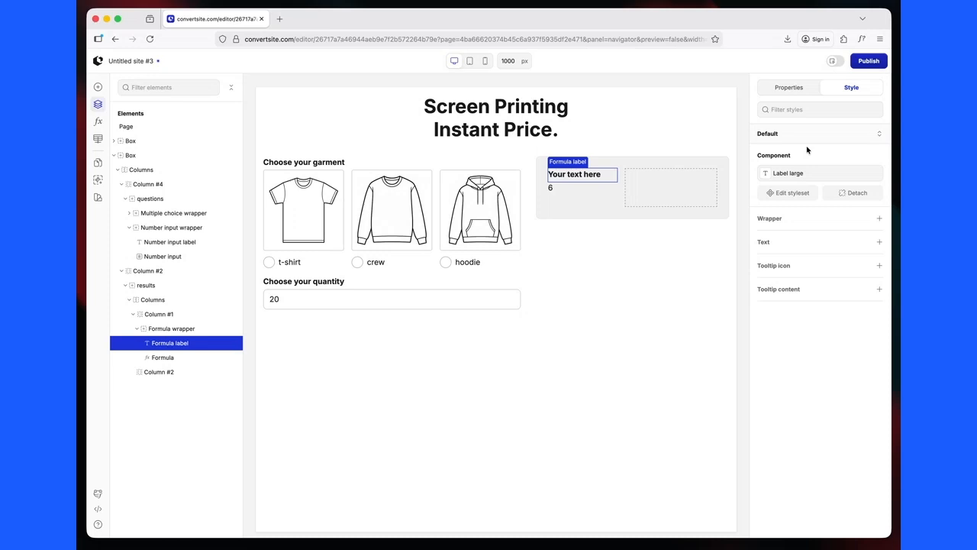
left_click(799, 90)
triple_click(787, 150)
key("super+v")
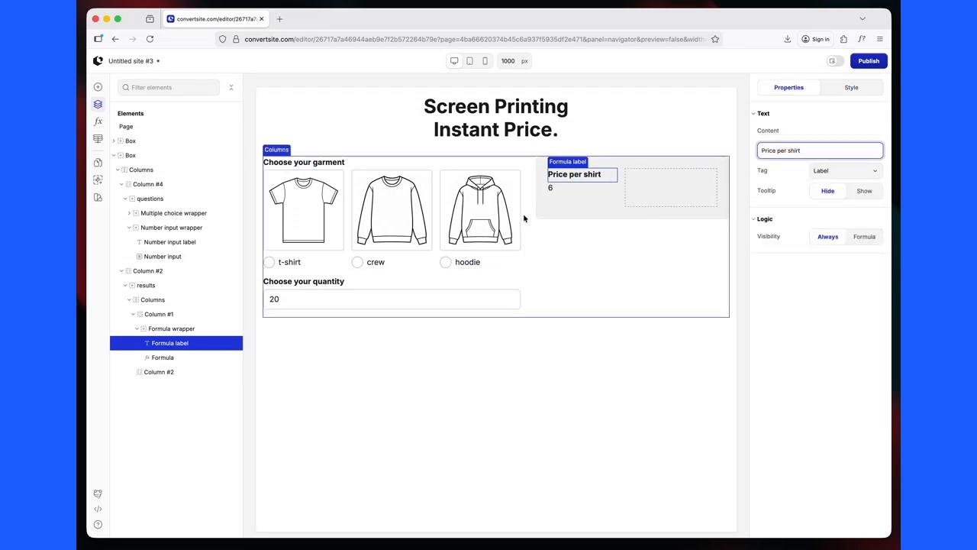
Set the price formula to GARMENT and test it by choosing the t-shirt, crew and hoodie options
left_click(550, 187)
triple_click(829, 194)
type("GARMENT")
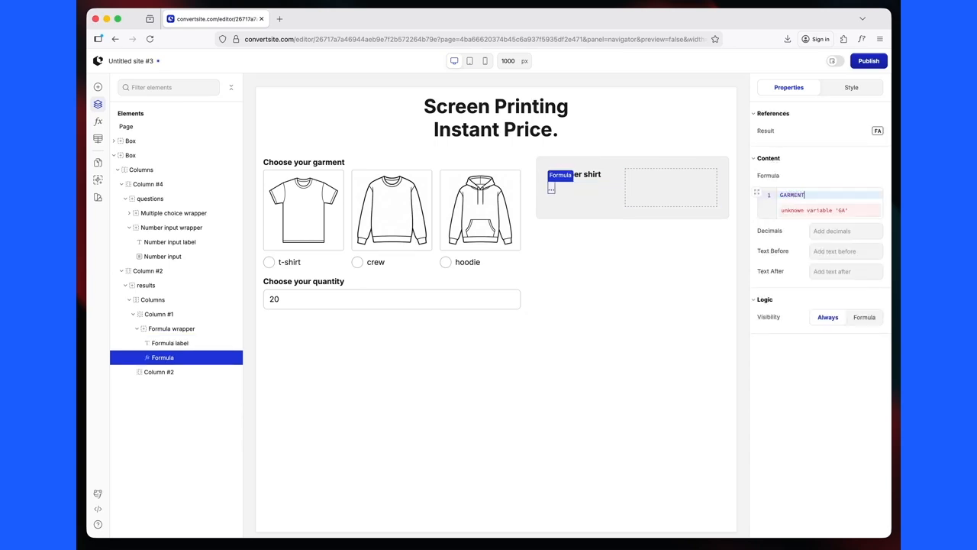
left_click(316, 221)
left_click(404, 213)
left_click(465, 209)
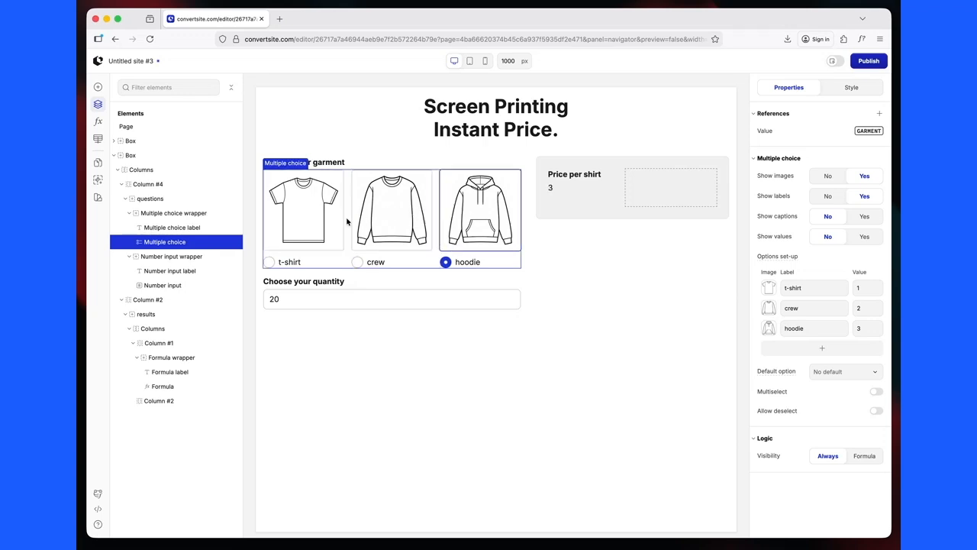
Set the garment option values to 5 for t-shirt, 10 for crew and 12 for hoodie, and test each option
left_click(867, 288)
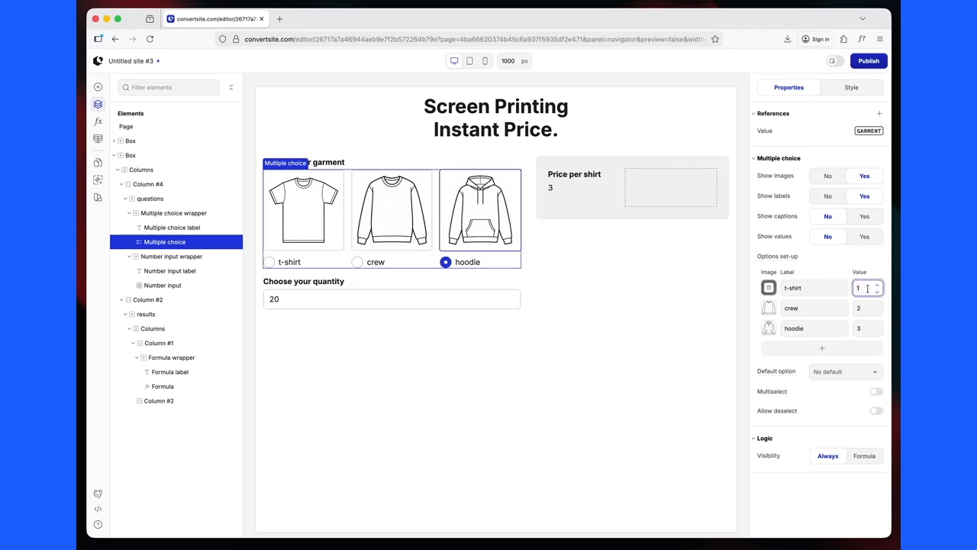
type("5")
key("Tab")
key("Tab")
type("10")
key("Tab")
key("Tab")
type("12")
left_click(321, 223)
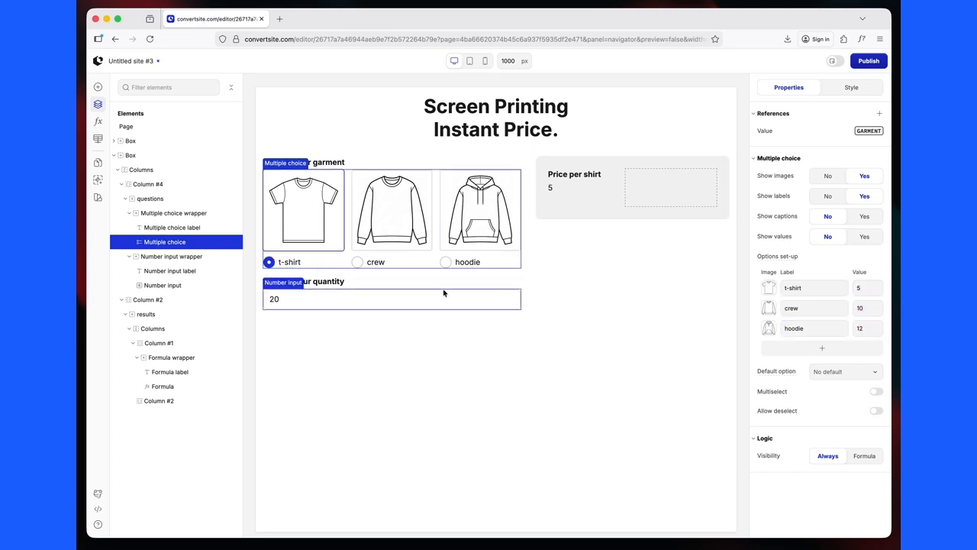
left_click(416, 207)
left_click(475, 196)
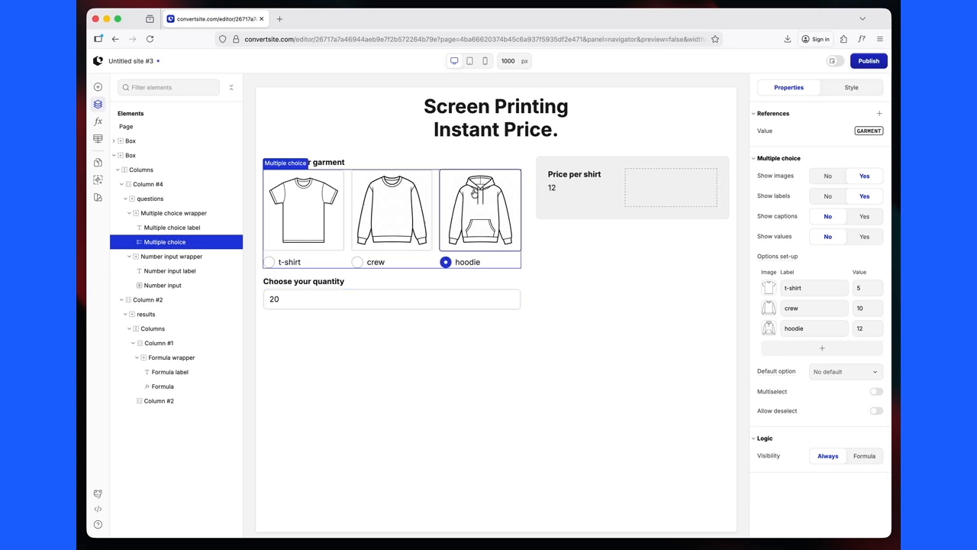
left_click(333, 203)
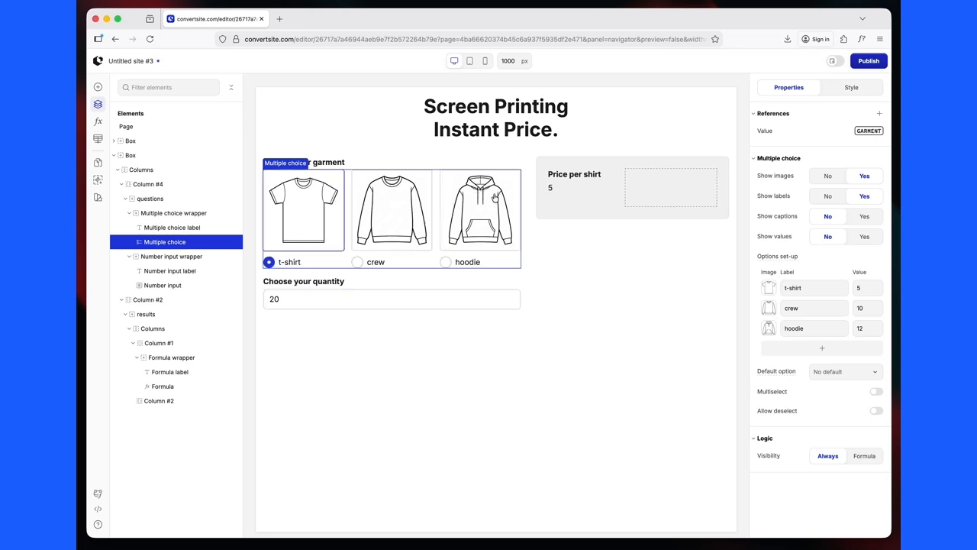
Show the price per shirt formula with 2 decimals and a "$" as the text before it
left_click(549, 188)
left_click(878, 229)
left_click(878, 229)
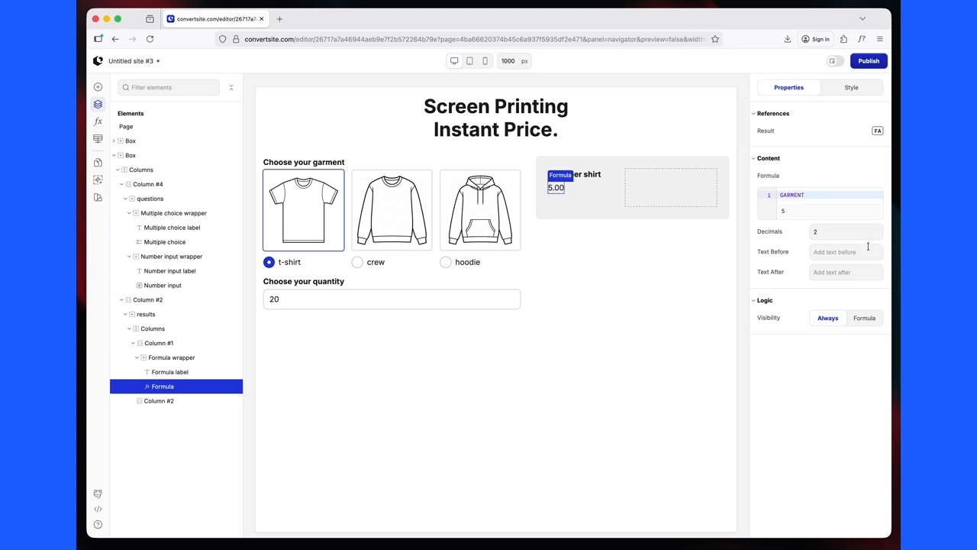
left_click(830, 252)
type("$")
Add a font size style to the price per shirt formula and set it to 24 px
left_click(862, 89)
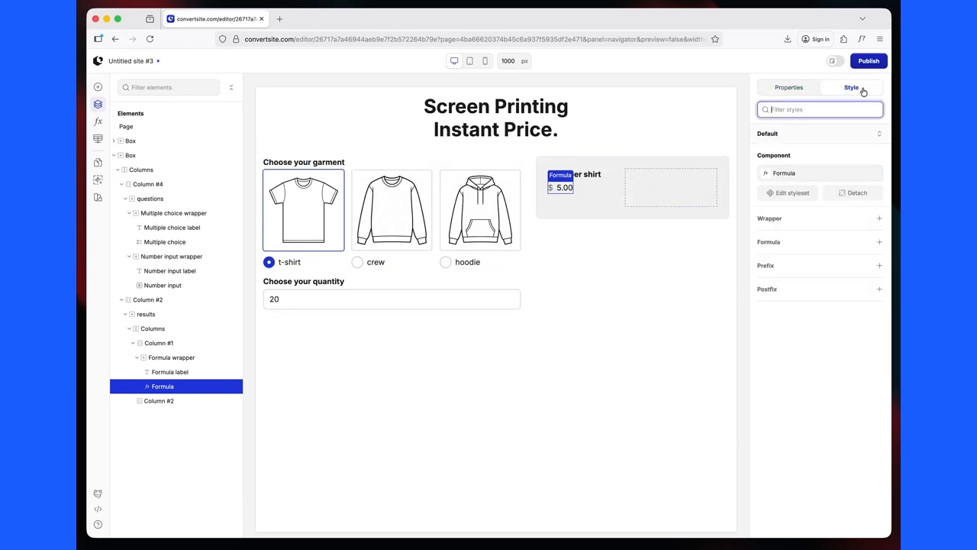
left_click(878, 243)
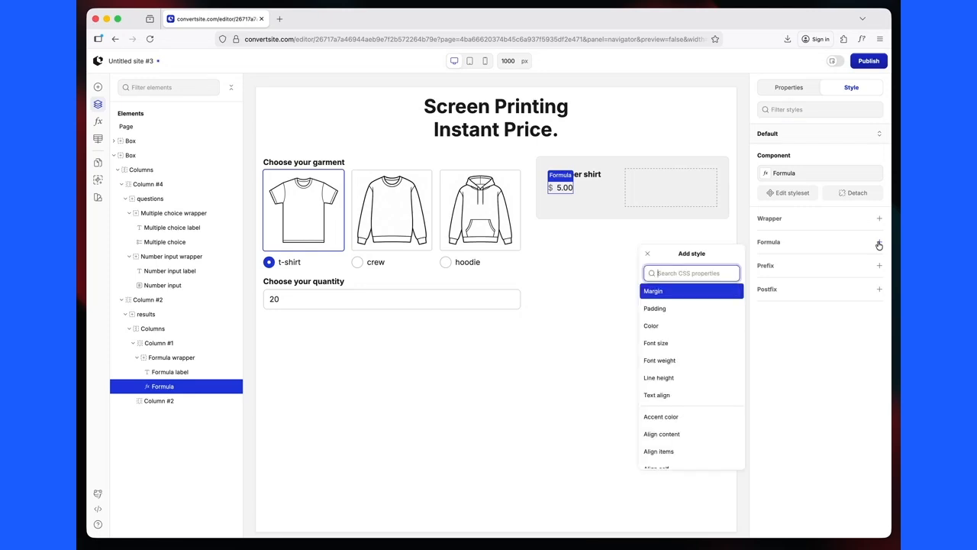
type("font")
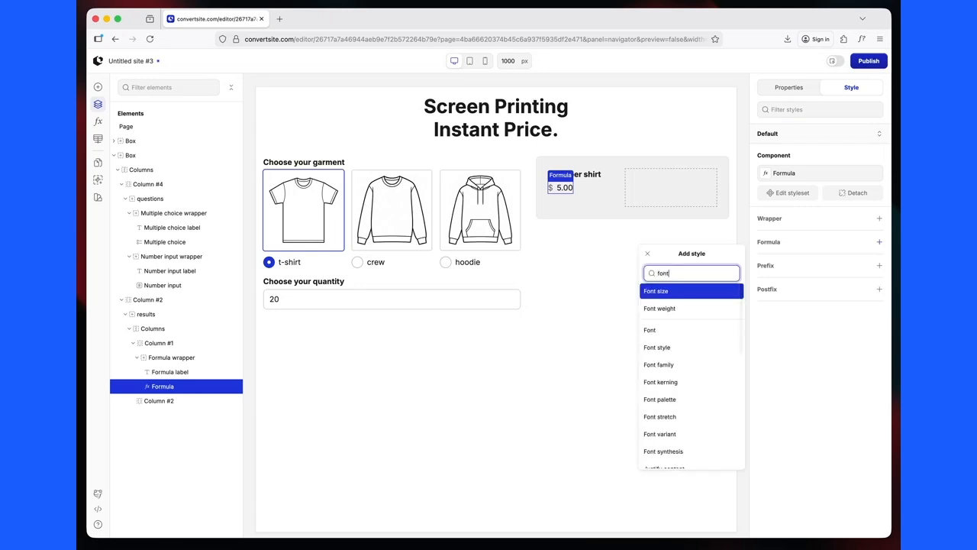
left_click(662, 290)
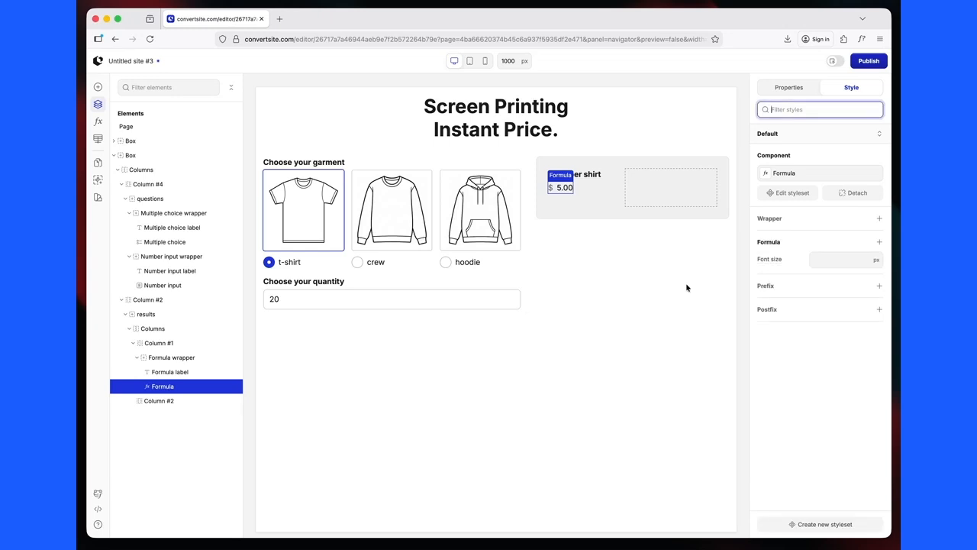
left_click(845, 261)
type("24")
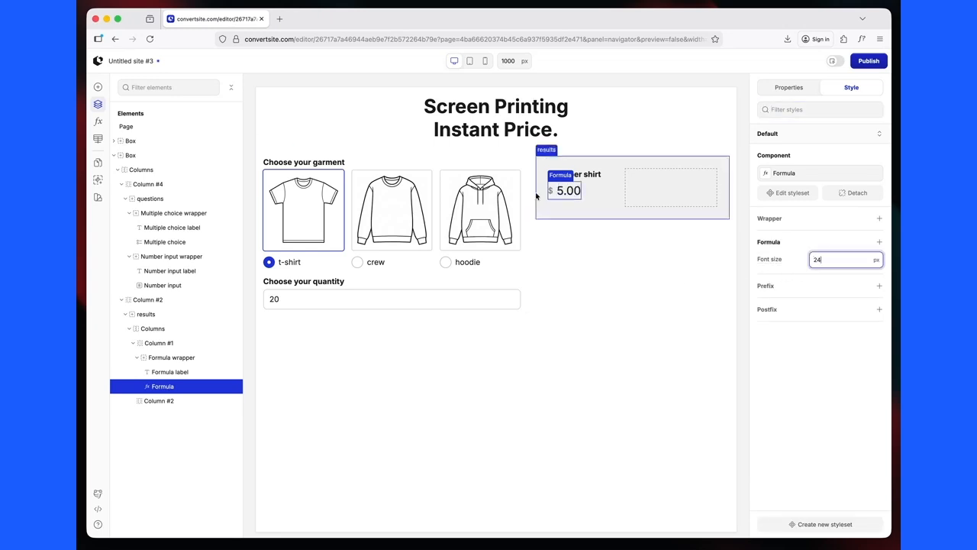
Duplicate the price per shirt formula wrapper and move the copy into the empty second column of the results box
left_click(169, 362)
right_click(180, 360)
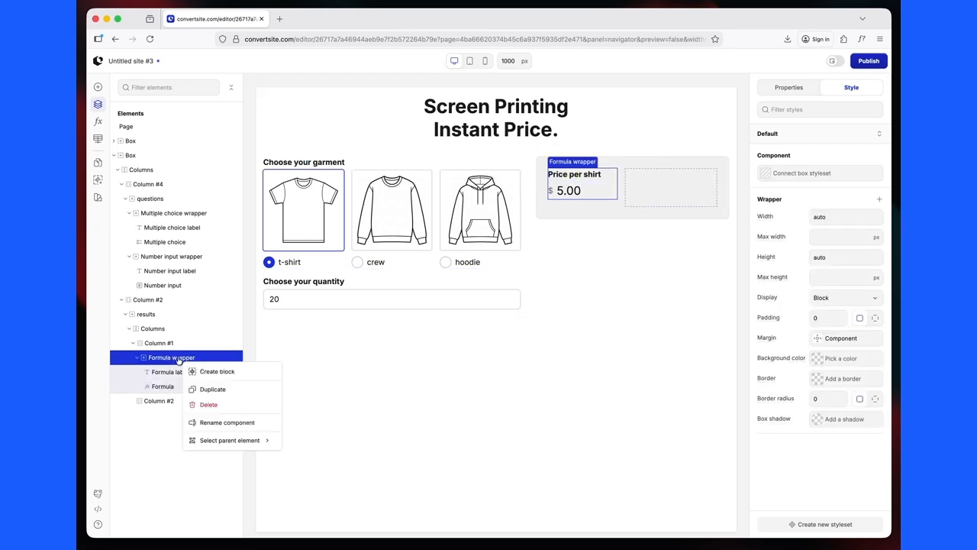
left_click(218, 389)
left_click_drag(158, 403, 155, 416)
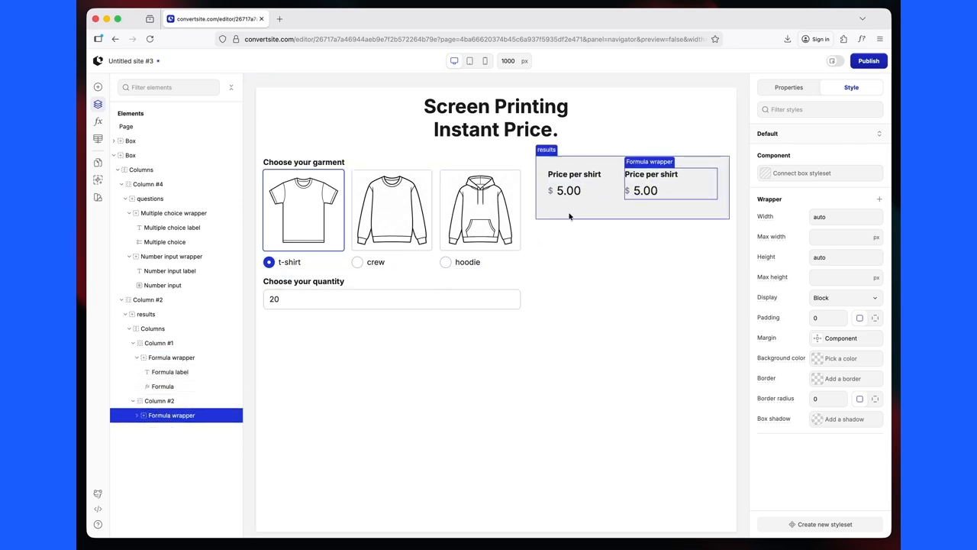
Change the label text of the formula in the results box's second column to "Total price"
left_click(655, 174)
left_click(789, 87)
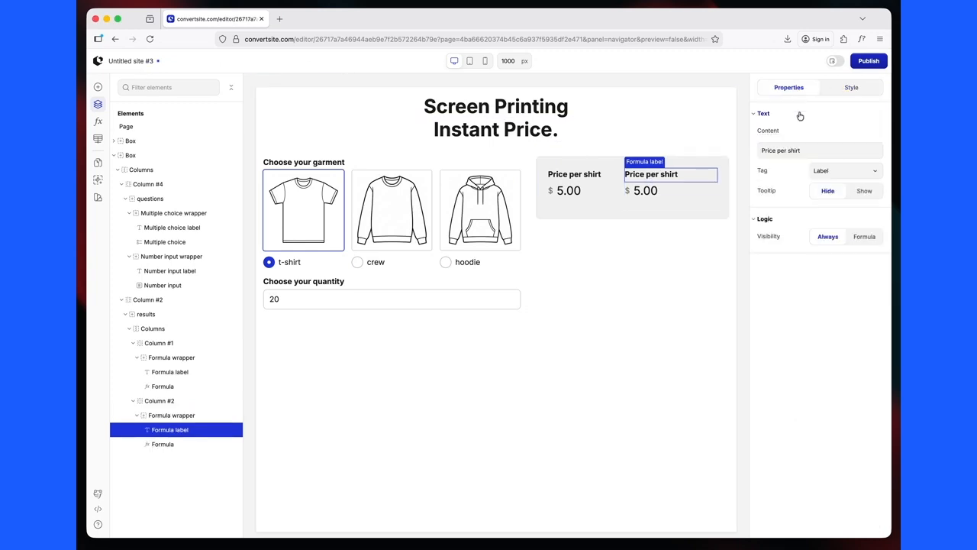
triple_click(798, 150)
type("Total ")
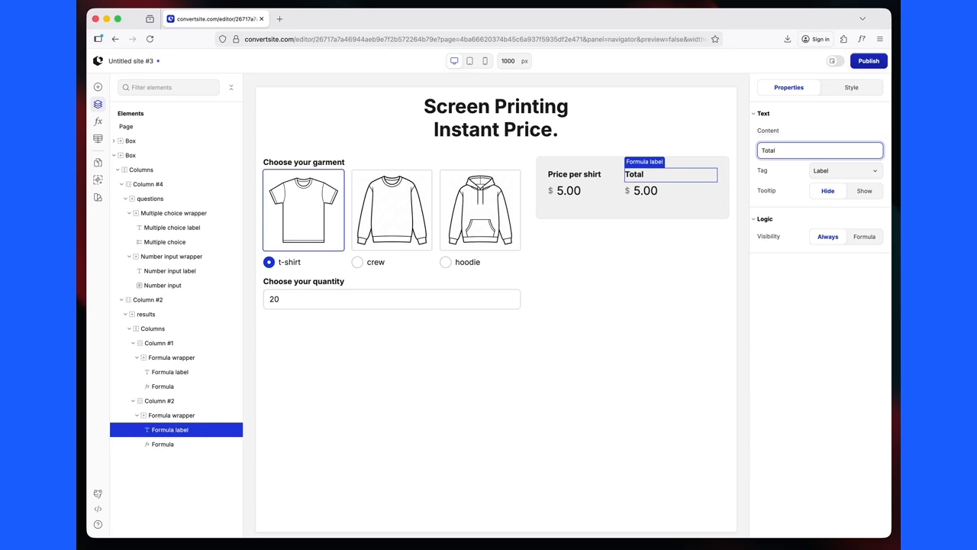
type("price")
Set the total price formula to GARMENT * QTY and test it with the crew and hoodie options
left_click(642, 191)
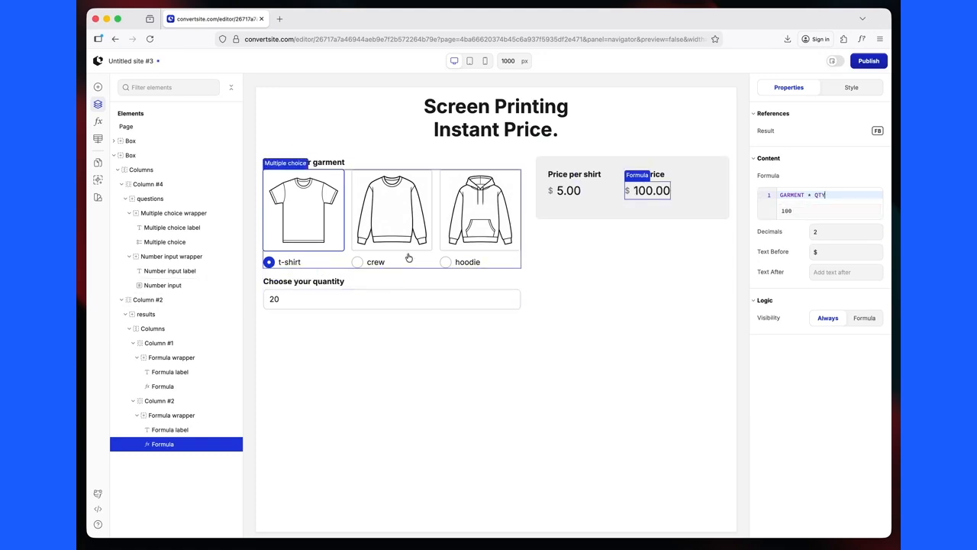
left_click(399, 233)
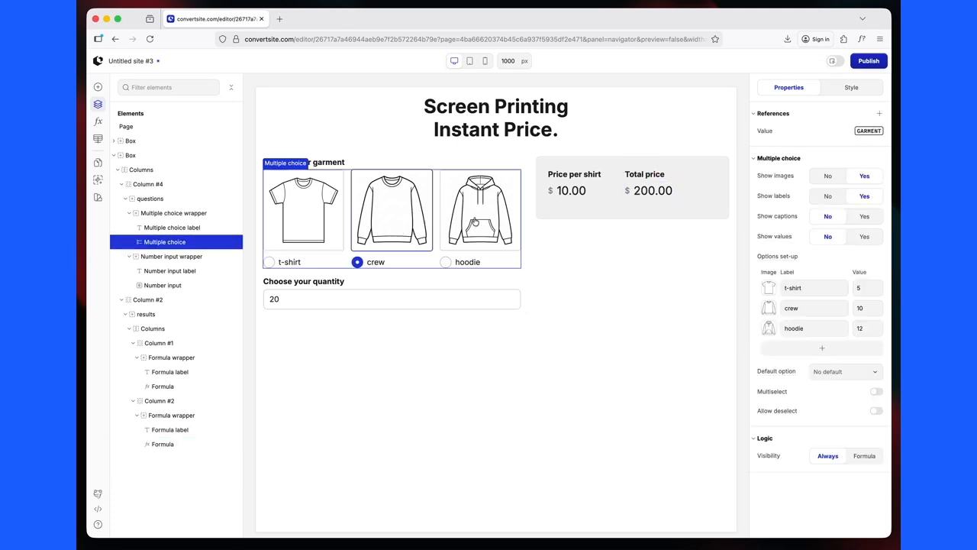
left_click(475, 222)
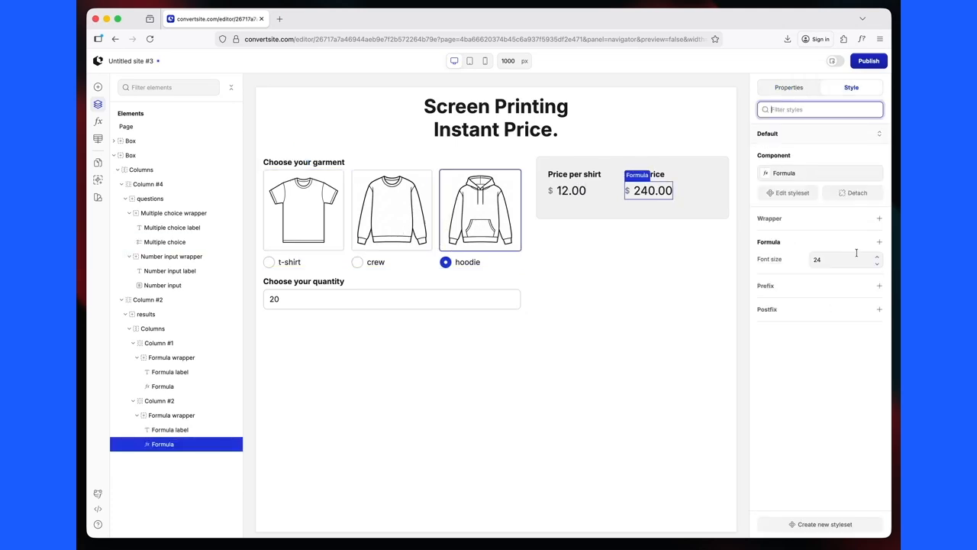
Set the total price formula's font size to 32 px and add a color style of Brand 1 / 500
left_click(811, 259)
type("32")
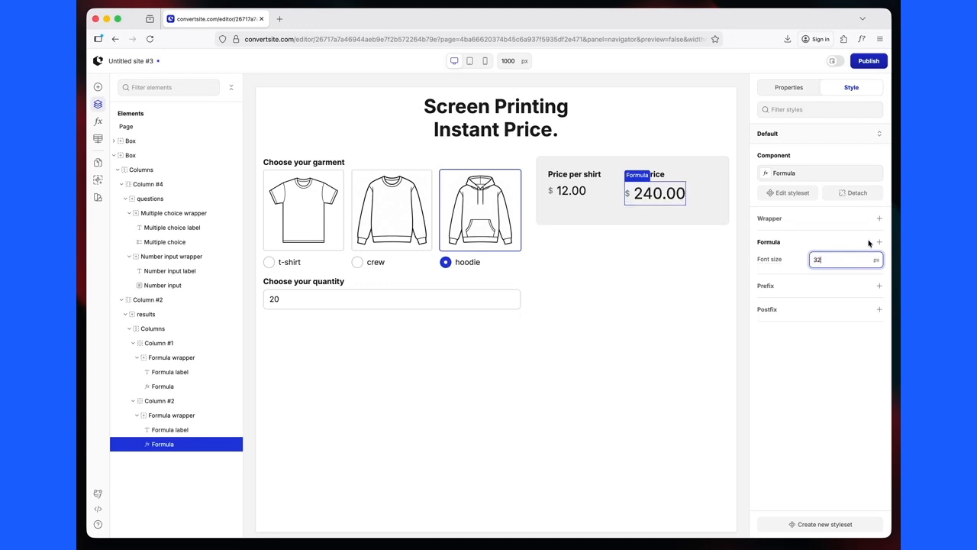
left_click(880, 242)
type("colo")
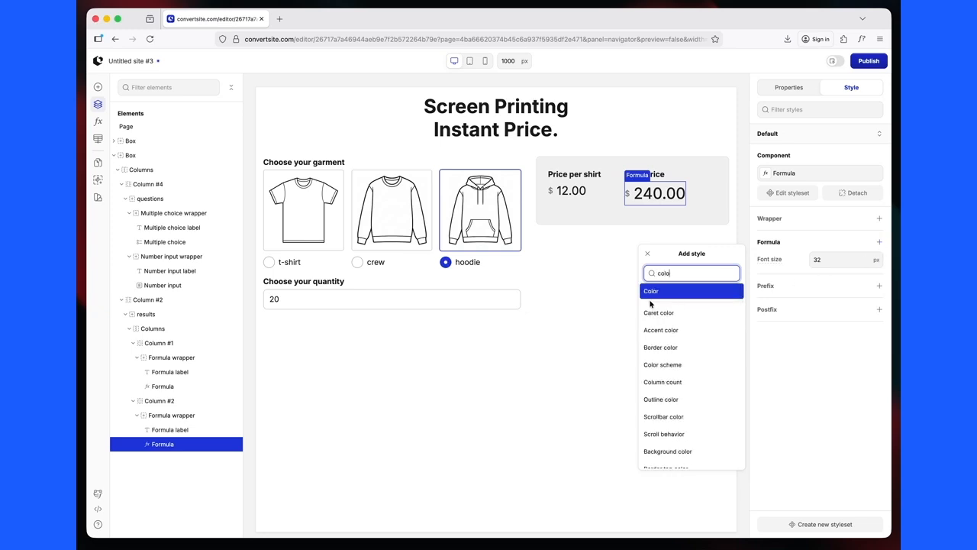
left_click(650, 293)
left_click(842, 281)
scroll(669, 458, "down", 3)
scroll(669, 464, "down", 1)
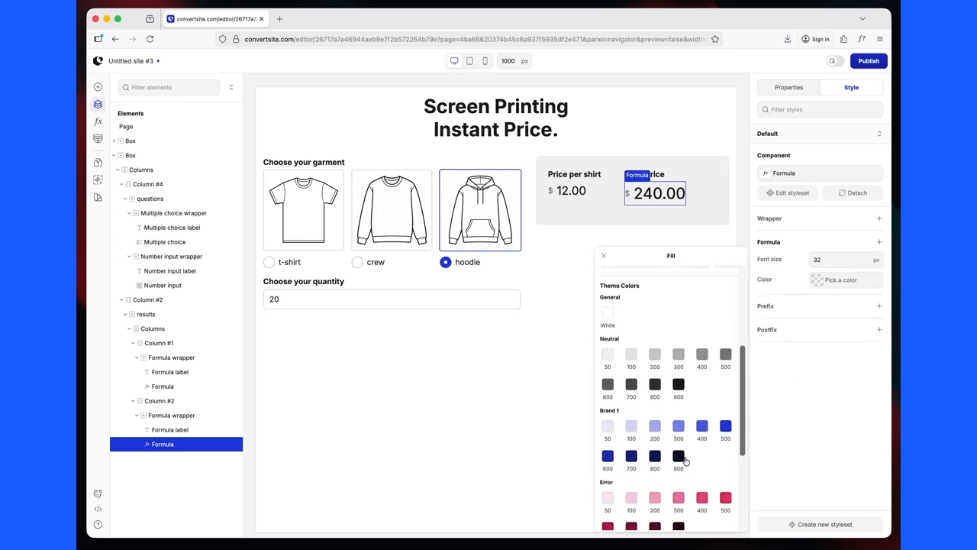
left_click(725, 428)
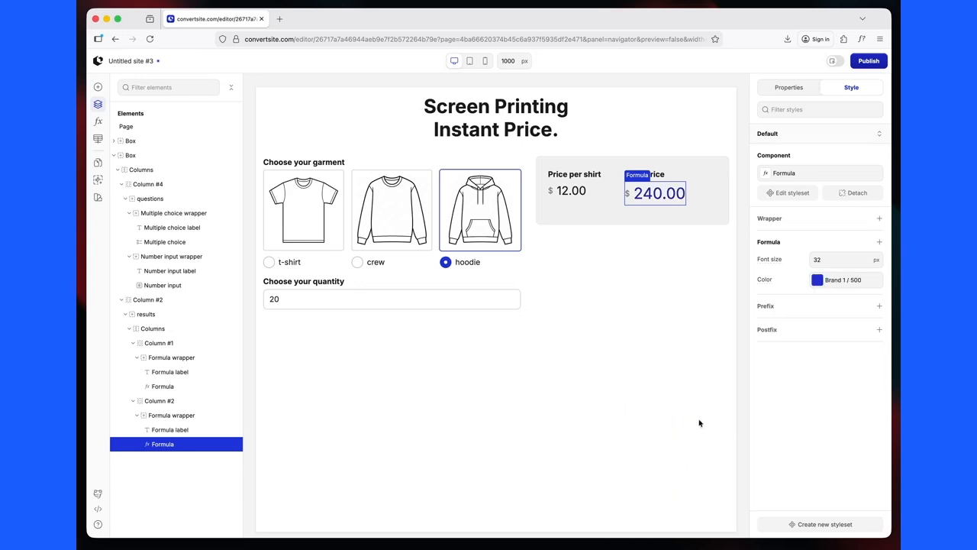
Add a font weight style to the total price formula, try Bold and settle on Semi Bold
left_click(878, 242)
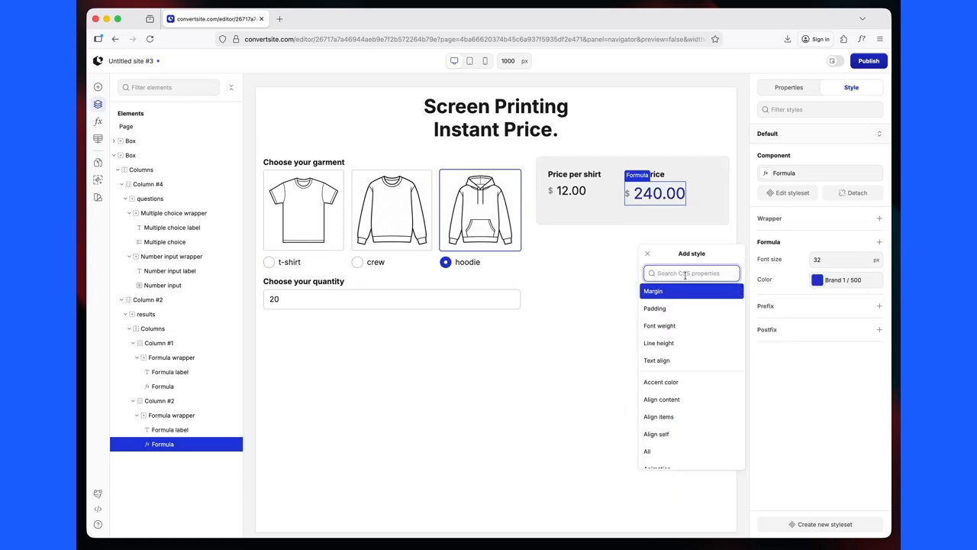
type("weight")
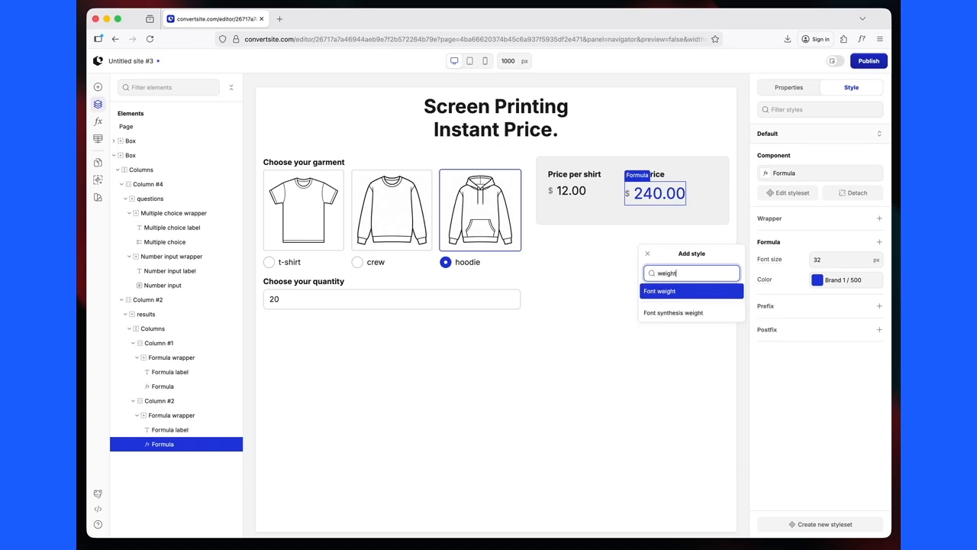
left_click(663, 290)
left_click(834, 301)
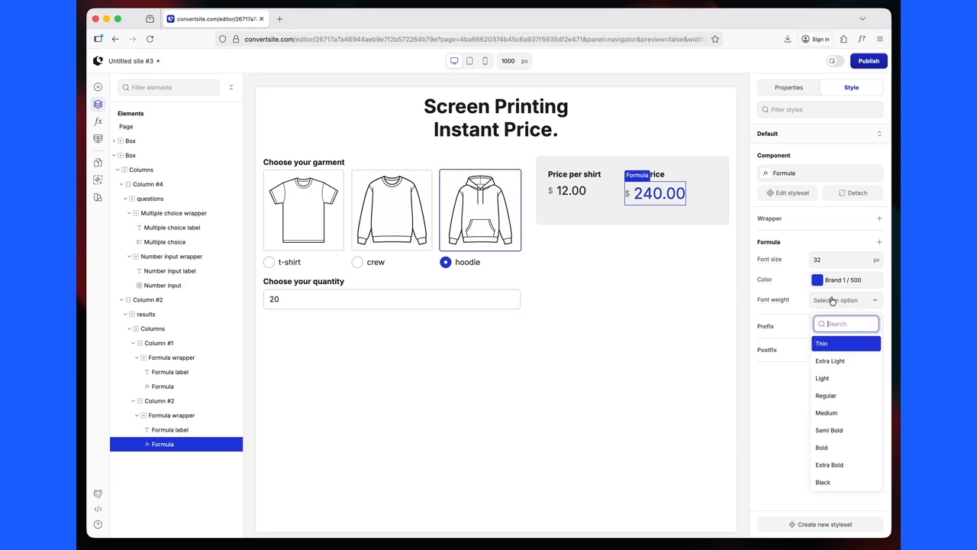
left_click(833, 447)
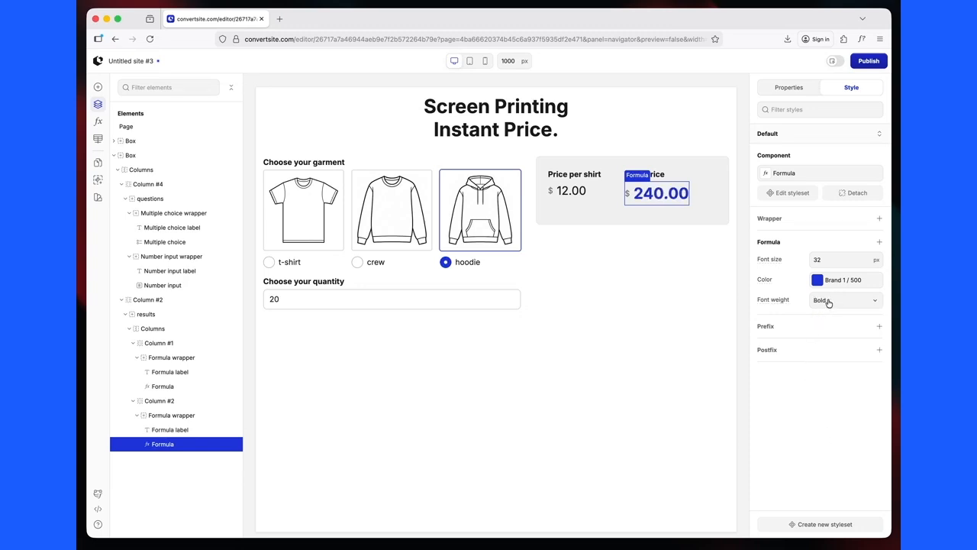
left_click(828, 301)
left_click(833, 429)
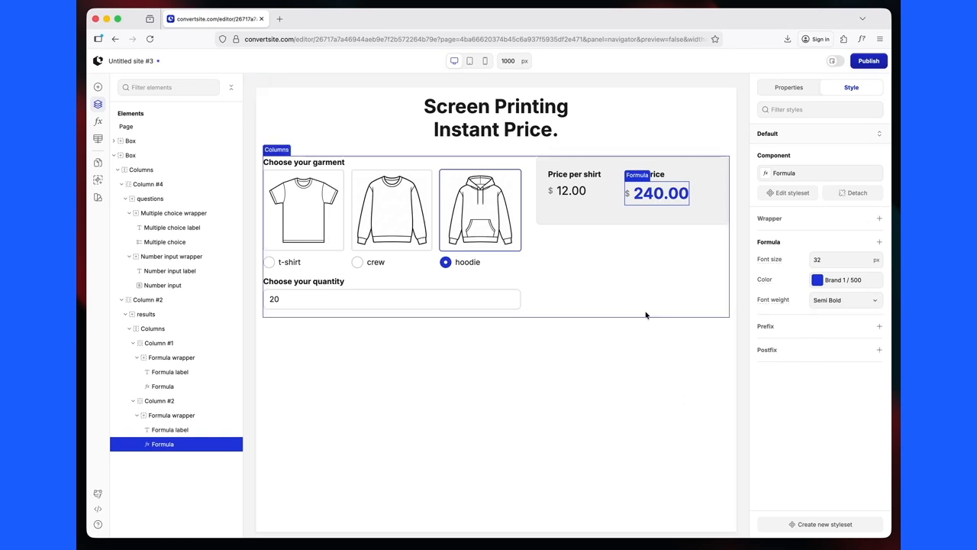
Test the calculator by choosing the crew garment and entering a quantity of 40
left_click(462, 401)
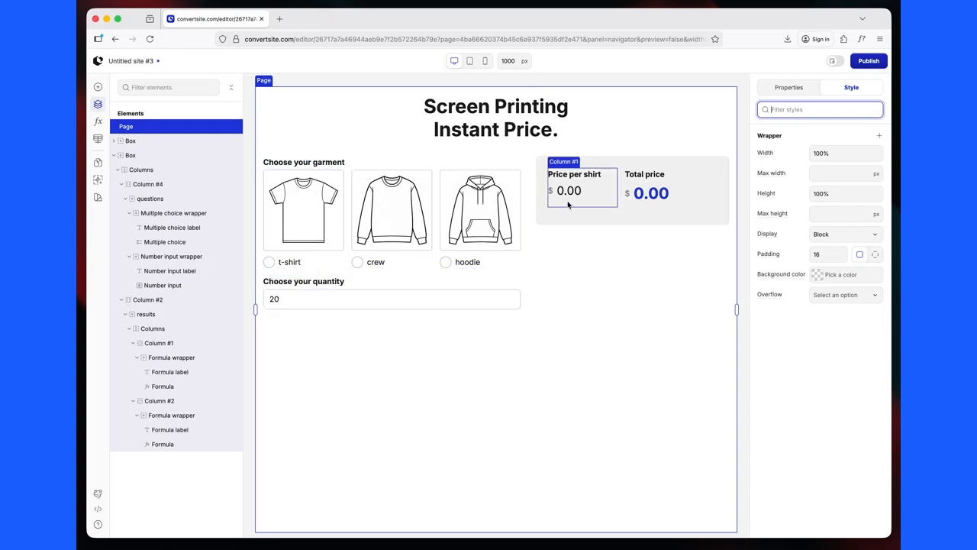
left_click(407, 205)
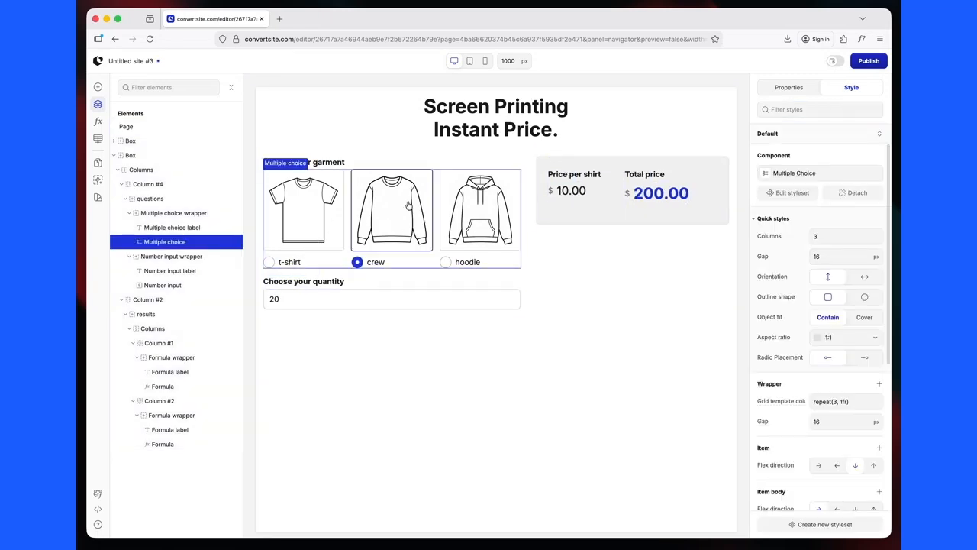
left_click(290, 299)
key("BackSpace")
key("BackSpace")
type("40")
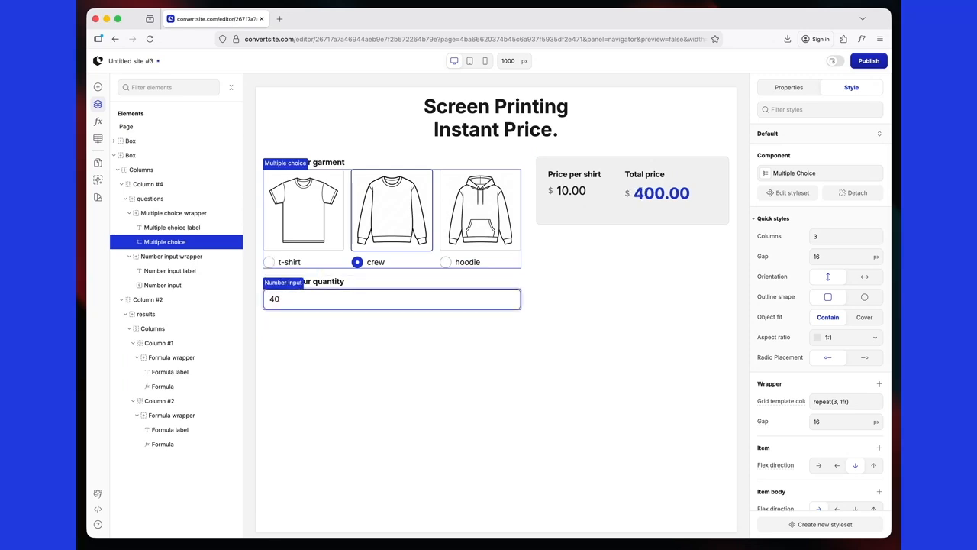
key("BackSpace")
key("BackSpace")
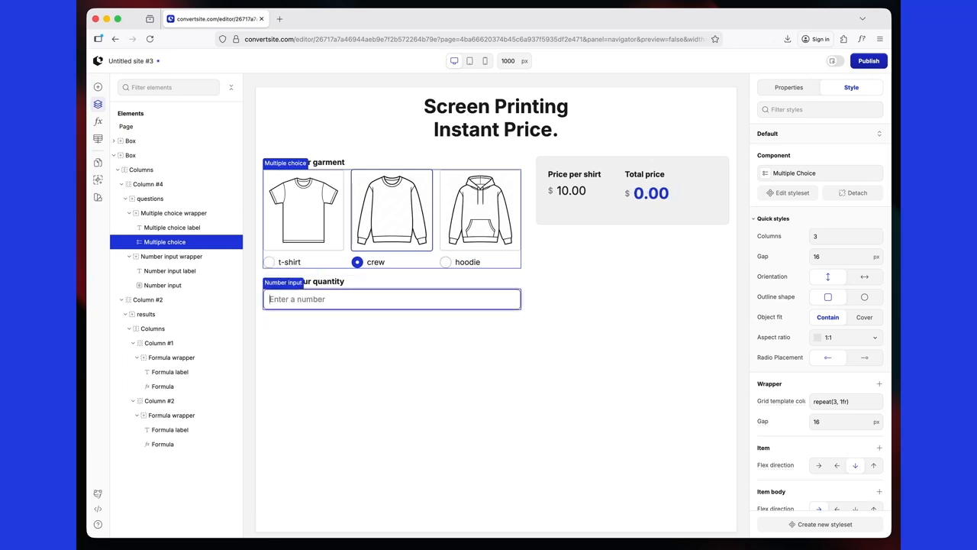
type("40")
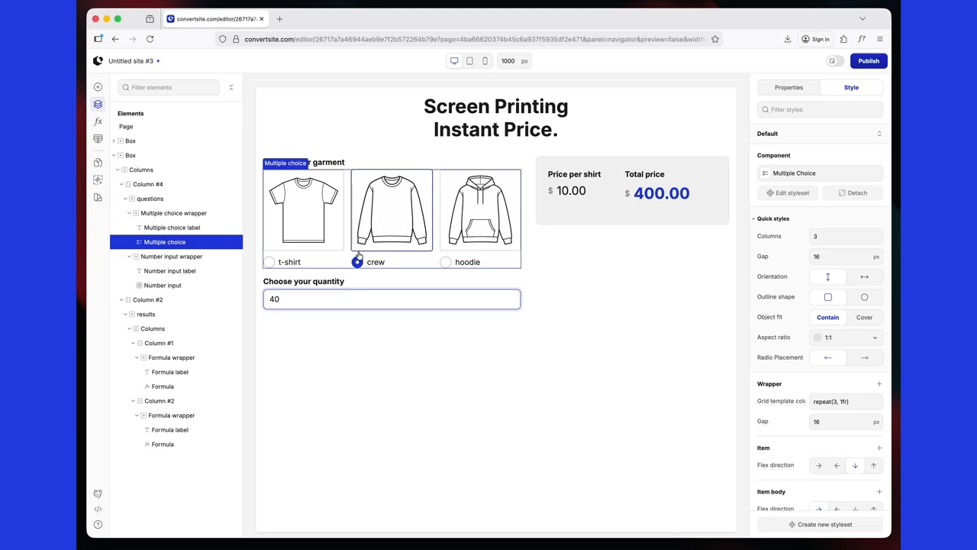
Update the Brand 1 spectrum color variable to the red #DA2B16
left_click(99, 200)
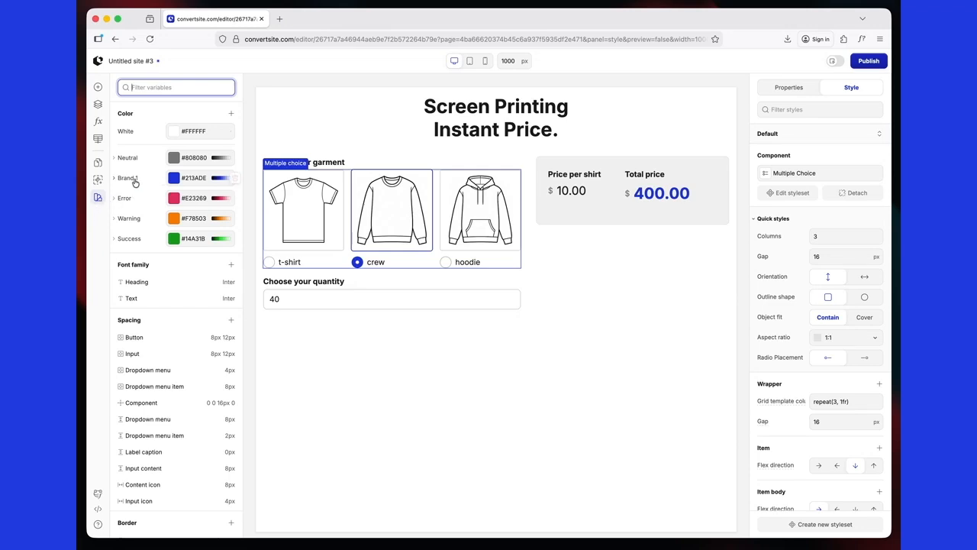
left_click(193, 179)
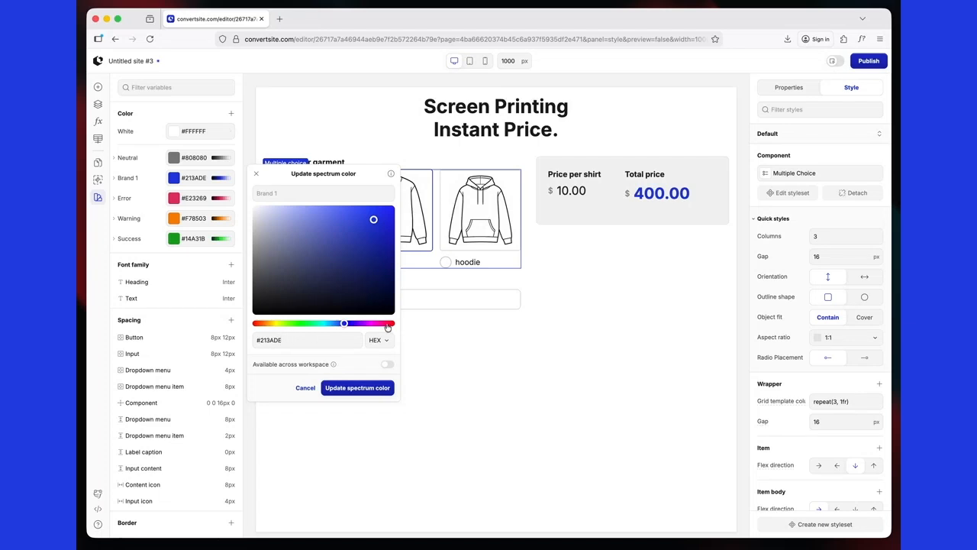
left_click(258, 325)
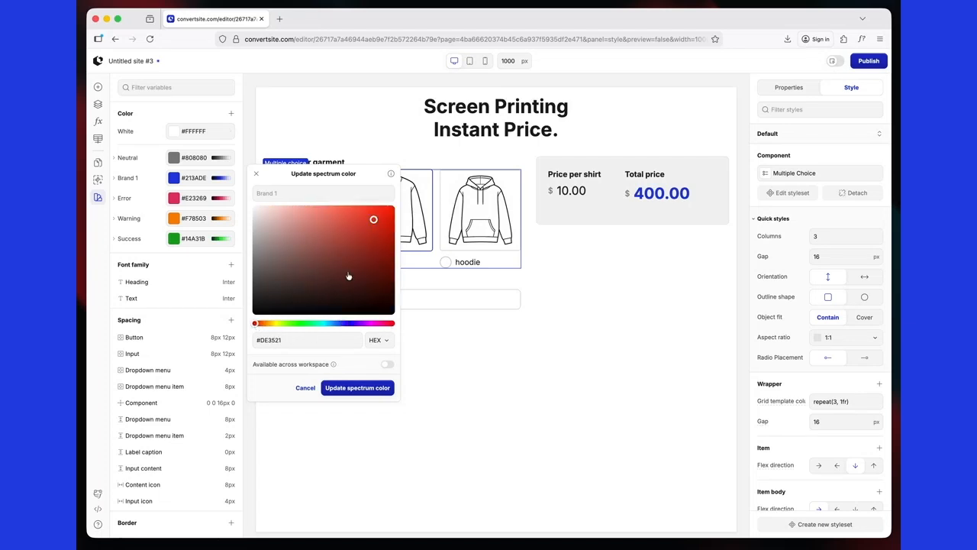
left_click_drag(373, 222, 380, 221)
left_click(356, 388)
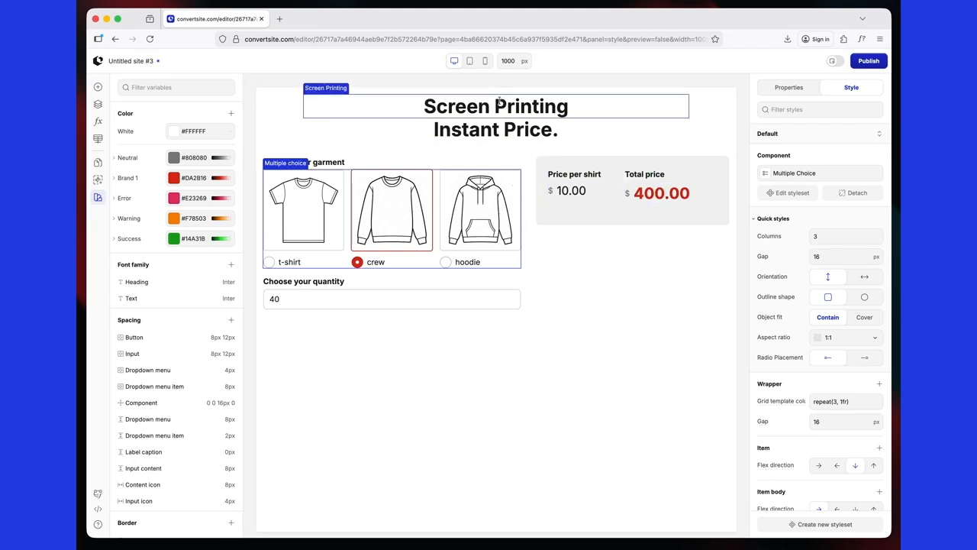
Change the Heading font family variable to Montserrat and apply the update
left_click(184, 283)
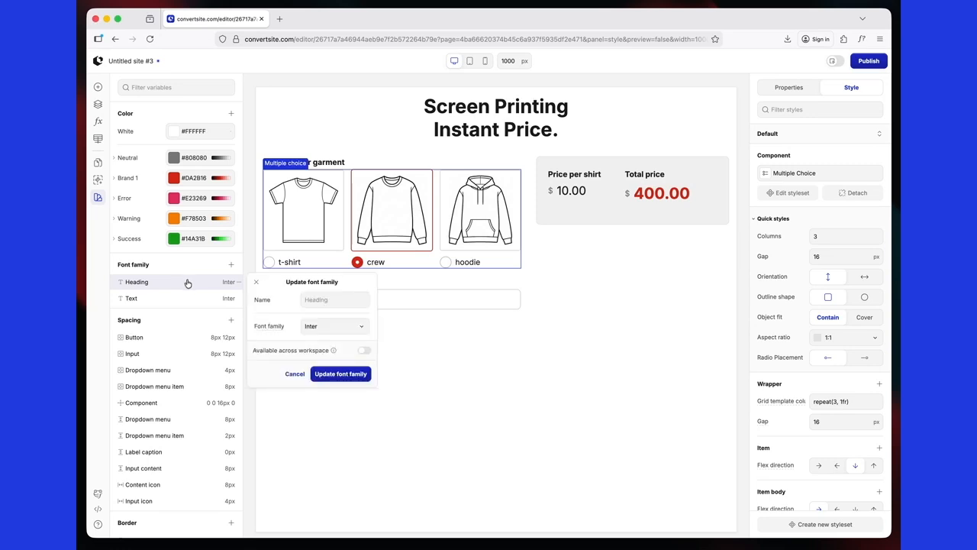
left_click(320, 330)
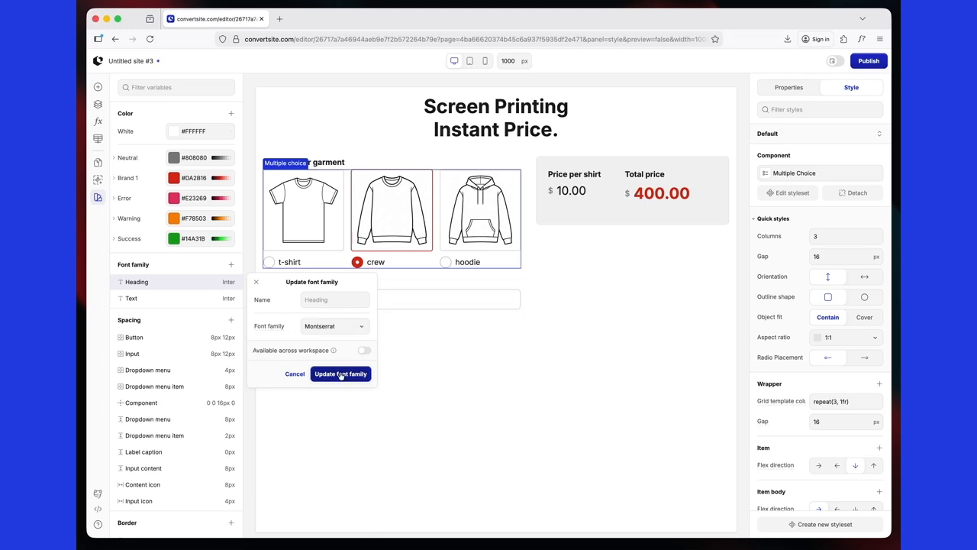
left_click(340, 373)
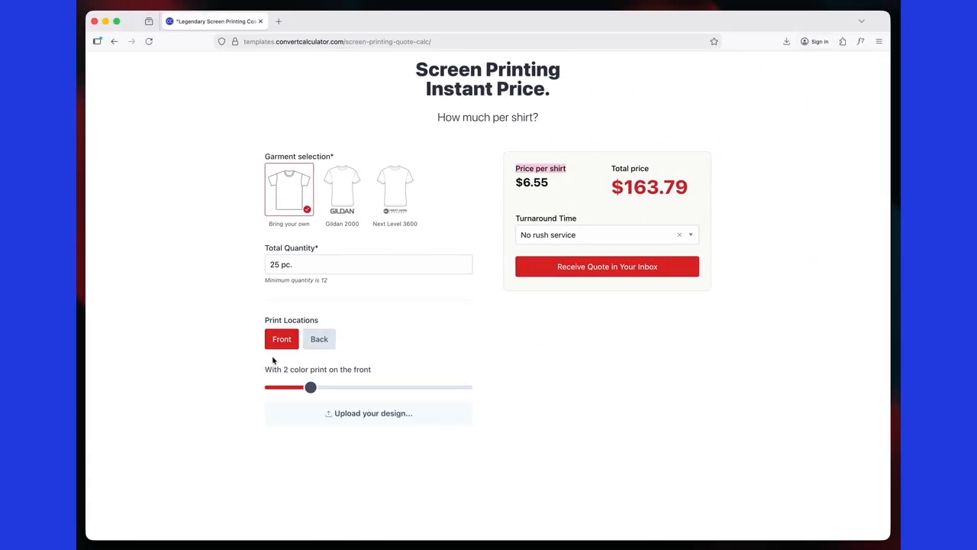
Expand the quote request form in the reference screen printing calculator and examine its contact fields
left_click(616, 268)
scroll(581, 432, "down", 2)
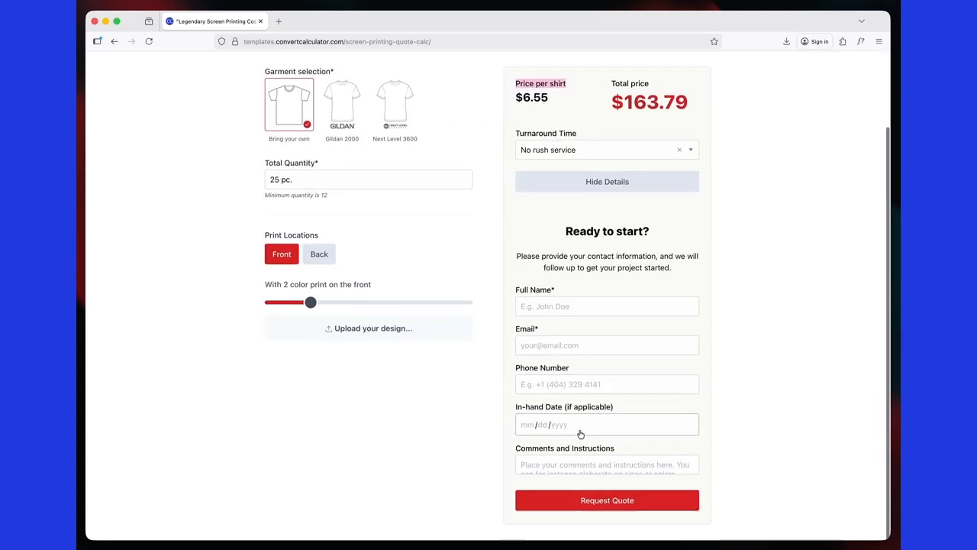